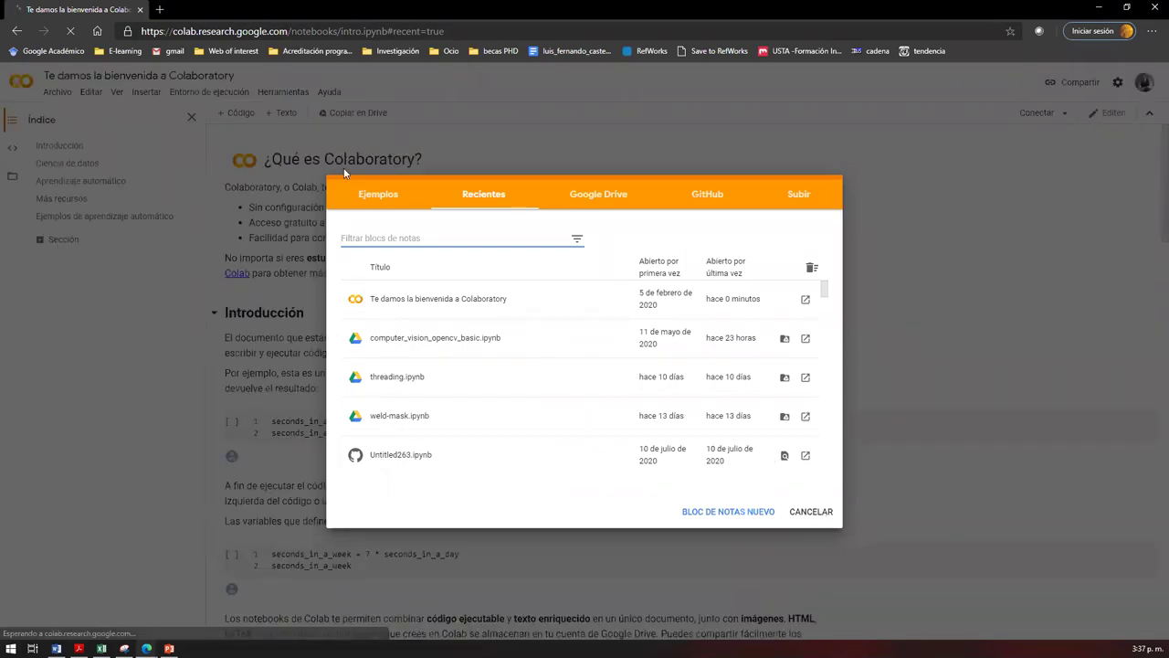
- Dismiss the recent notebooks dialog and look through the welcome notebook's Más recursos, Introducción and Ciencia de datos sections
{"action": "left_click", "coordinate": [345, 171]}
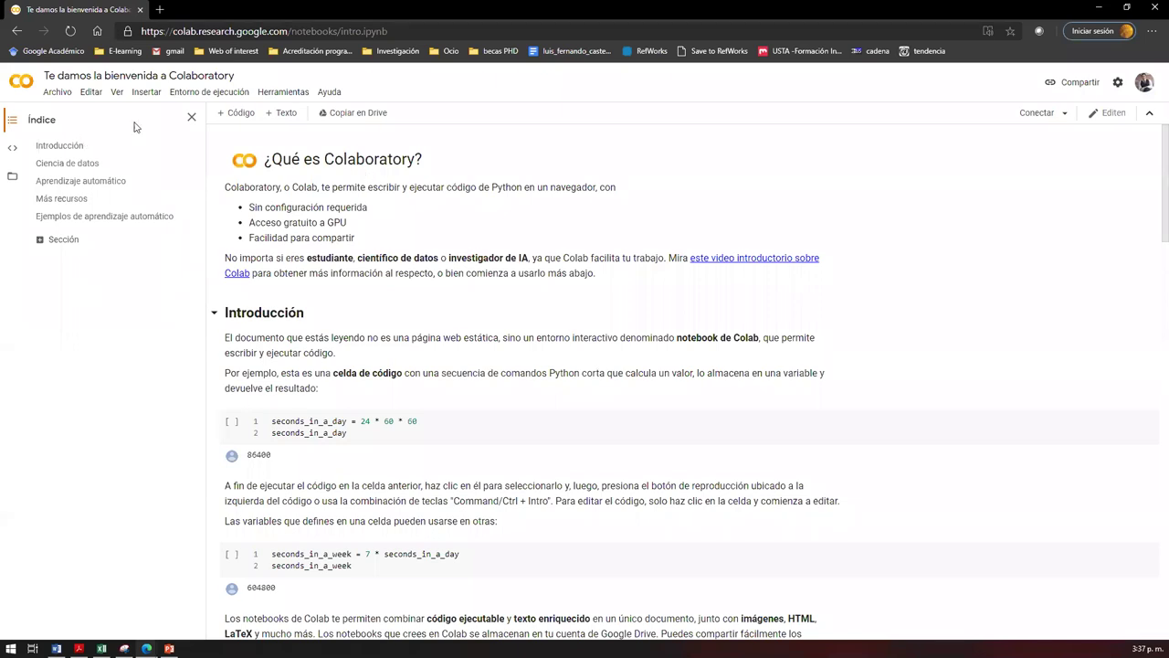
{"action": "left_click", "coordinate": [62, 201]}
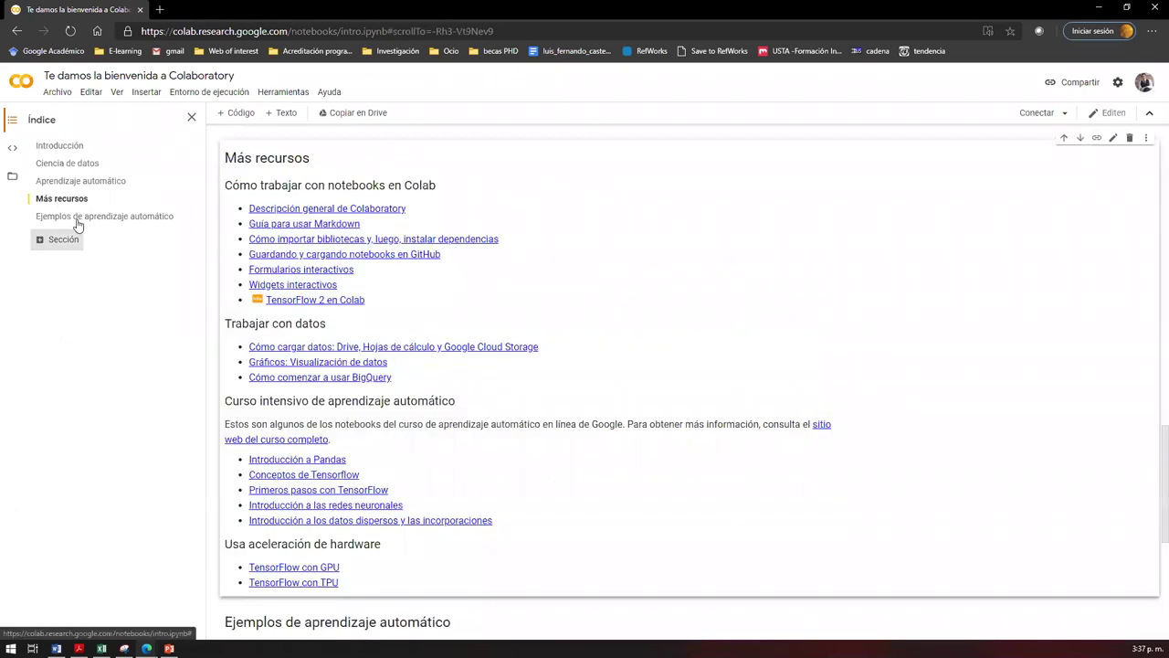
{"action": "left_click", "coordinate": [57, 145]}
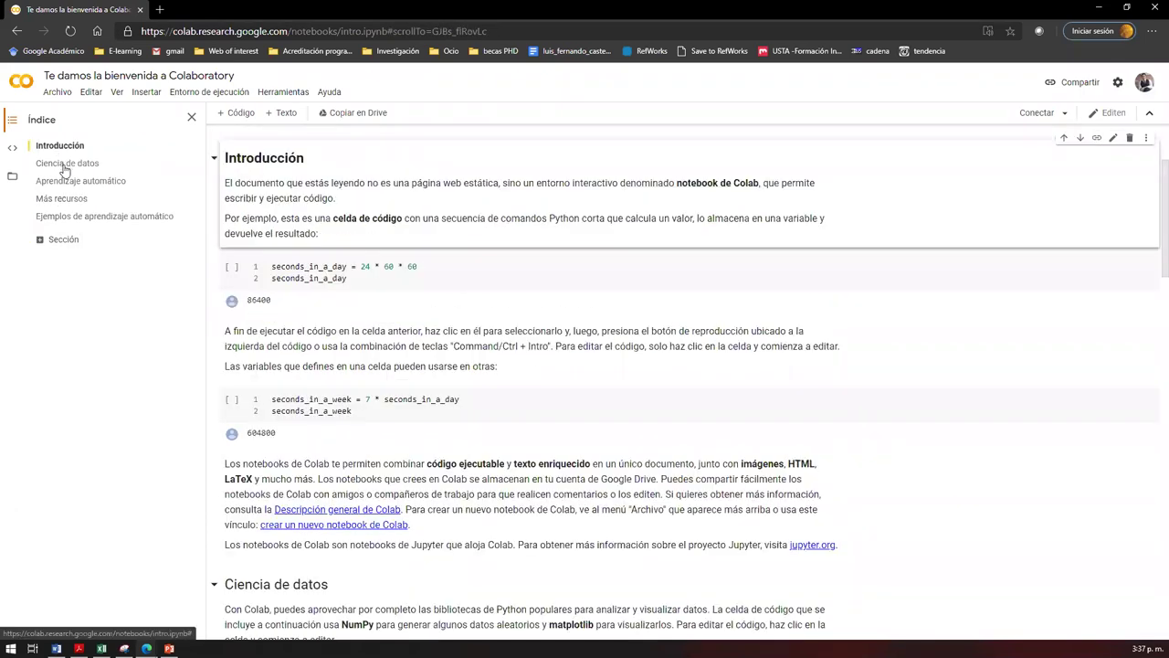
{"action": "left_click", "coordinate": [65, 164]}
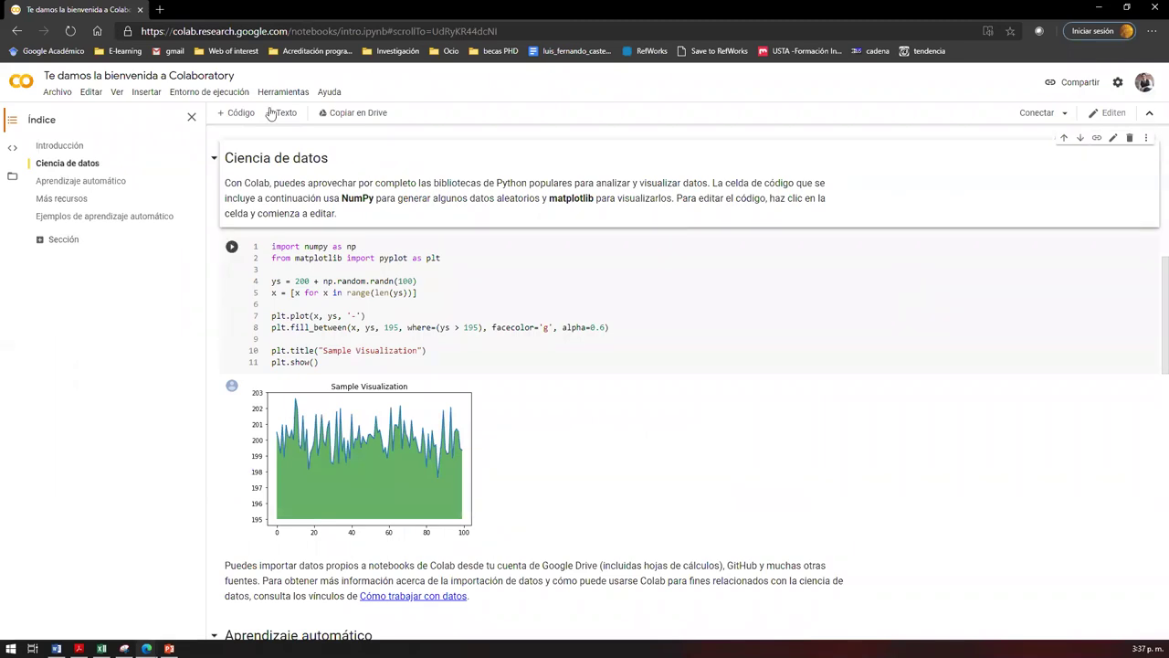
- Create a new blank Colab notebook
{"action": "left_click", "coordinate": [57, 93]}
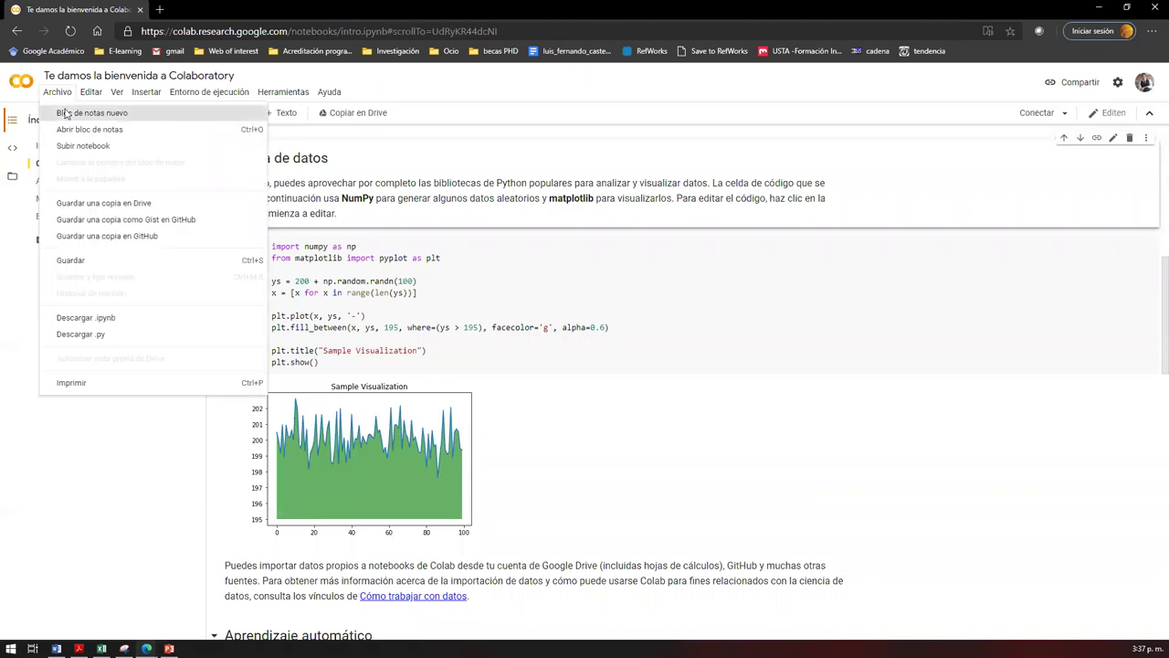
{"action": "left_click", "coordinate": [65, 113]}
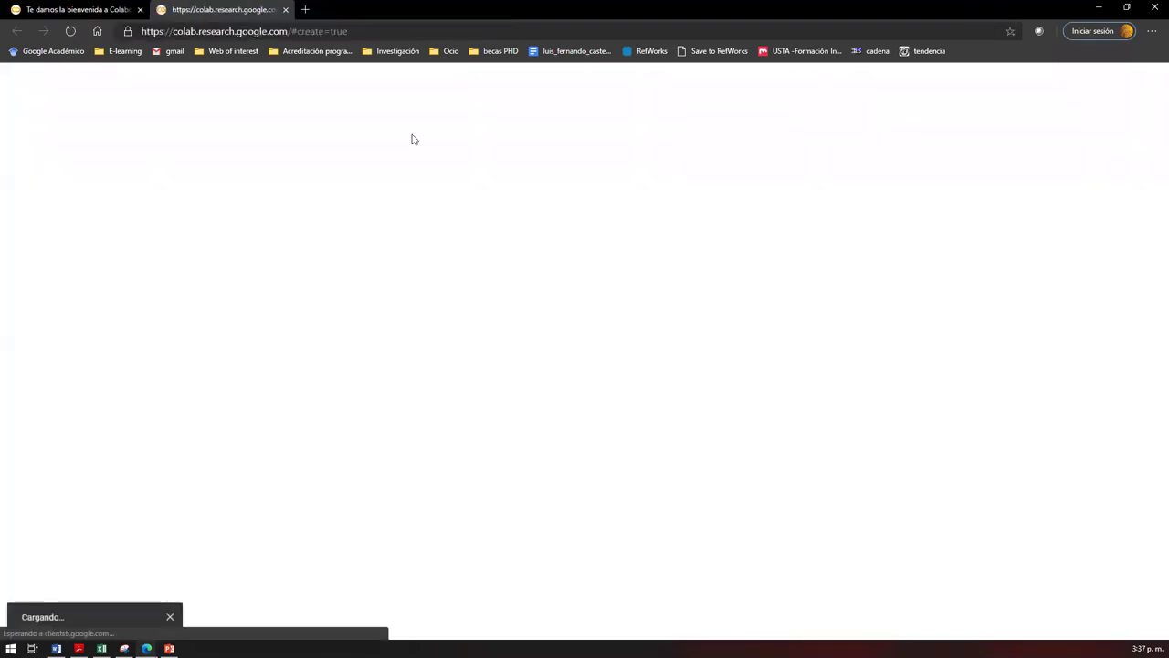
- Open Google Drive in a new browser tab
{"action": "left_click", "coordinate": [305, 10]}
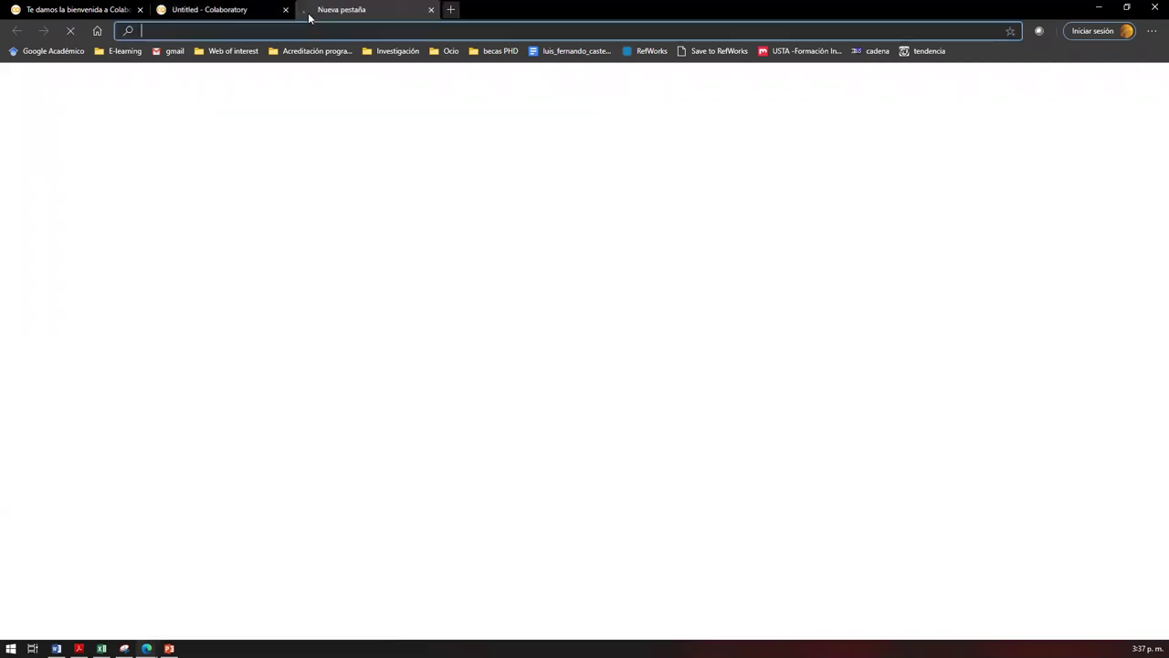
{"action": "type", "text": "di"}
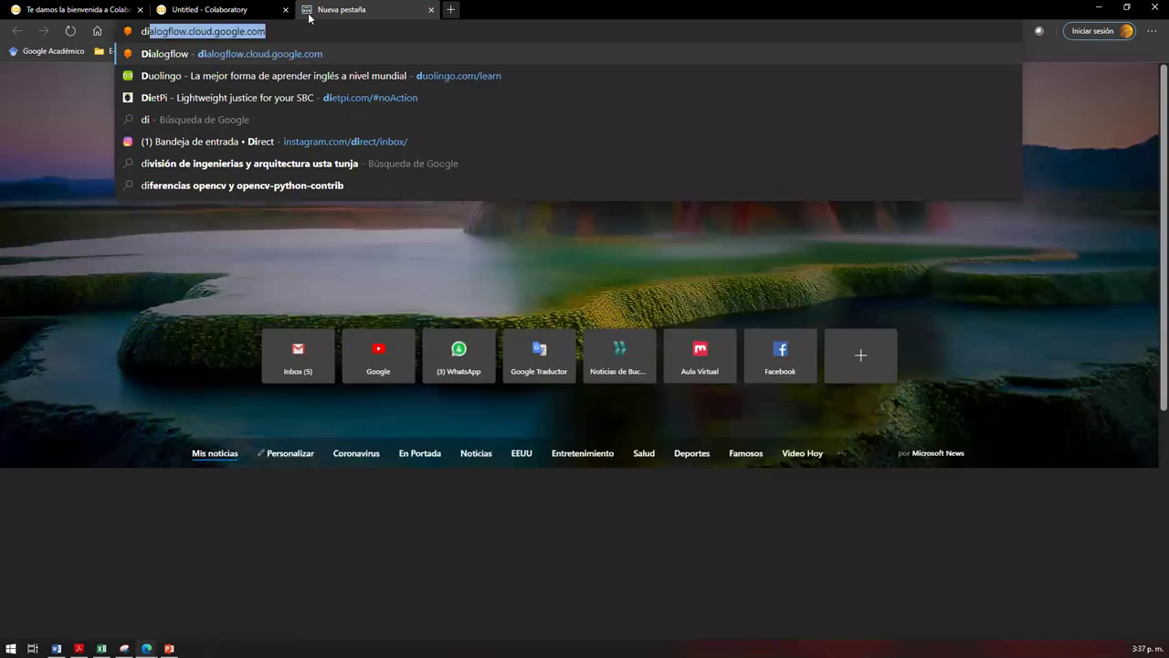
{"action": "type", "text": "r"}
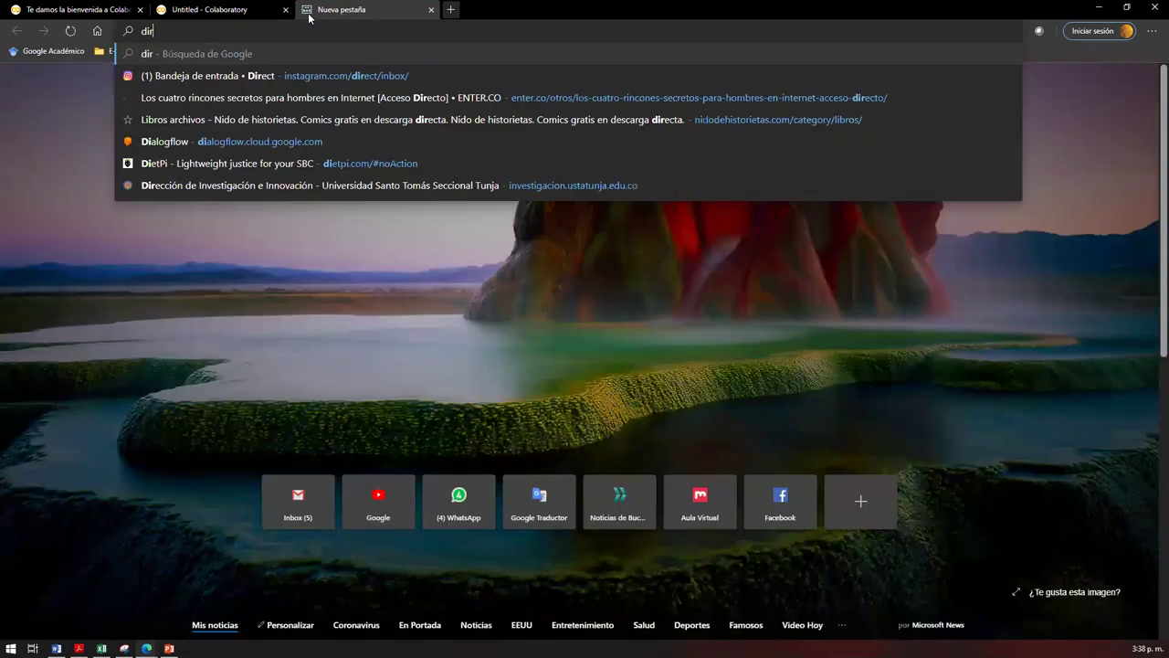
{"action": "key", "text": "BackSpace"}
{"action": "key", "text": "BackSpace"}
{"action": "type", "text": "rive"}
{"action": "key", "text": "Return"}
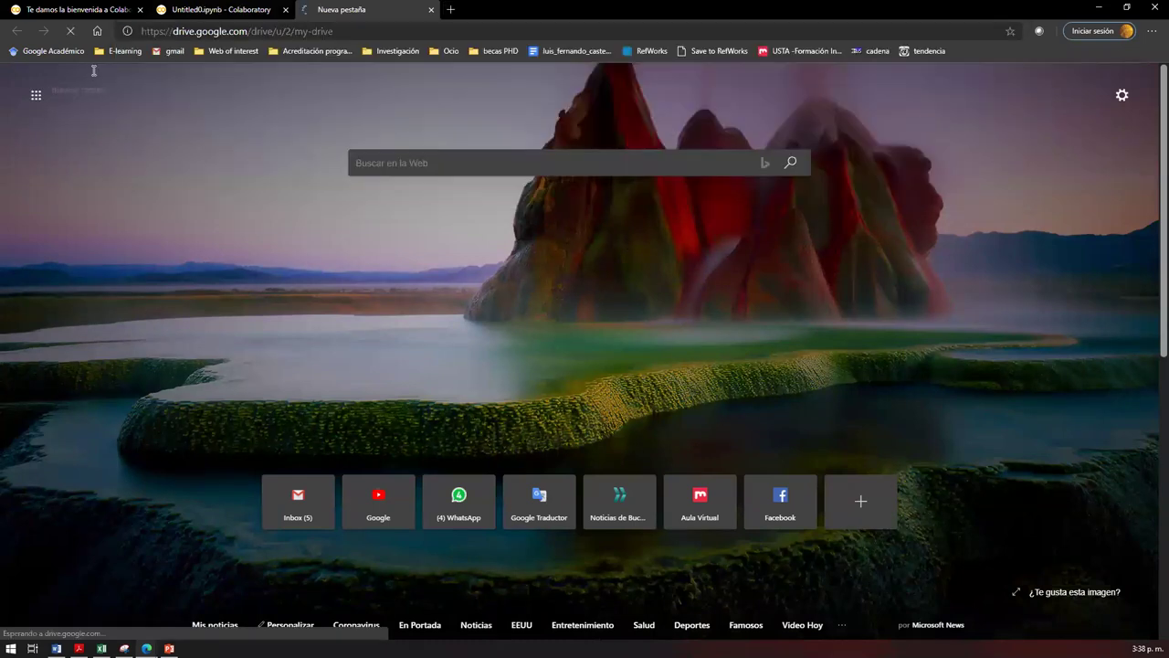
- Return to the new notebook and rename it 202002_python_basic.ipynb
{"action": "key", "text": "ctrl+shift+Tab"}
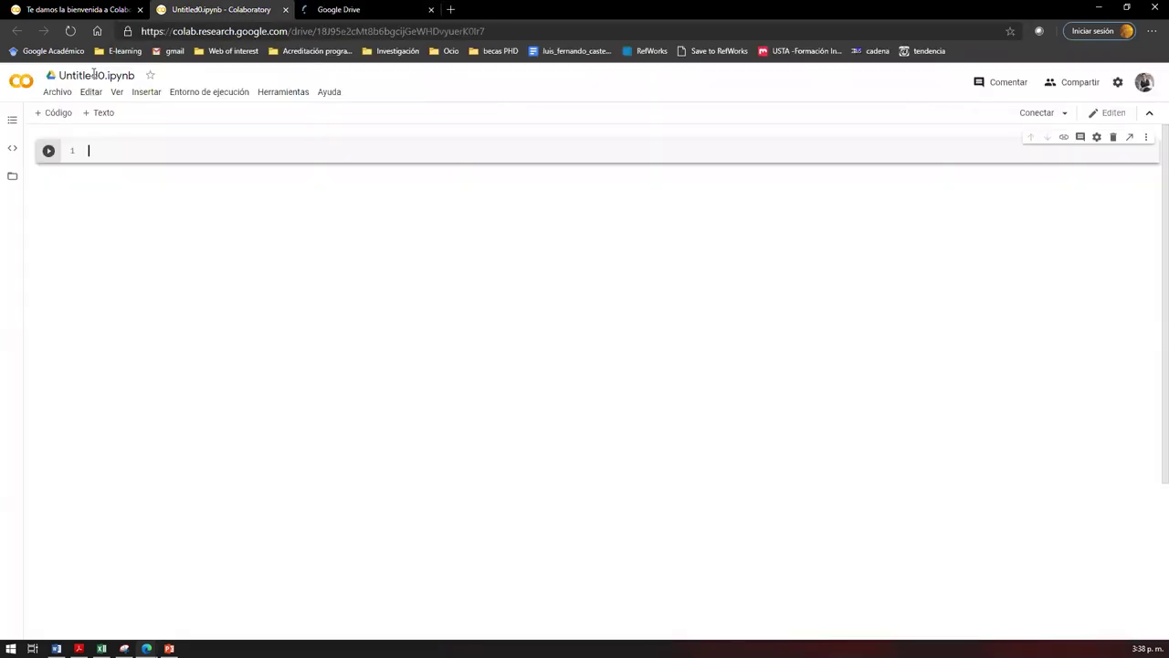
{"action": "left_click", "coordinate": [87, 75]}
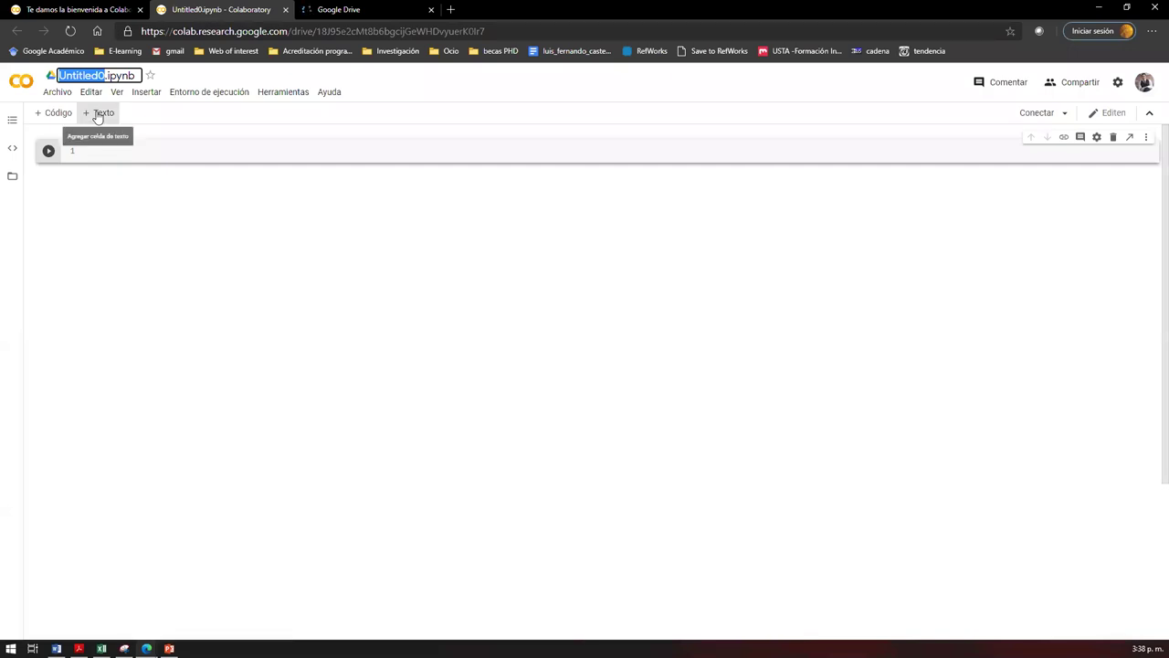
{"action": "type", "text": "2"}
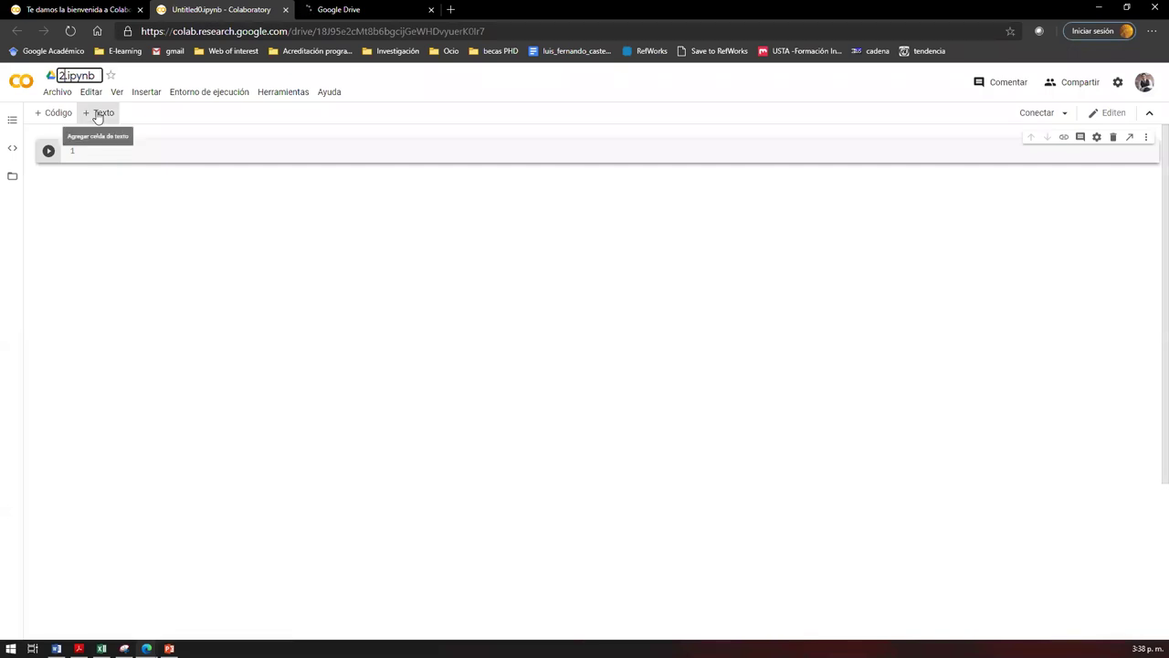
{"action": "type", "text": "02002"}
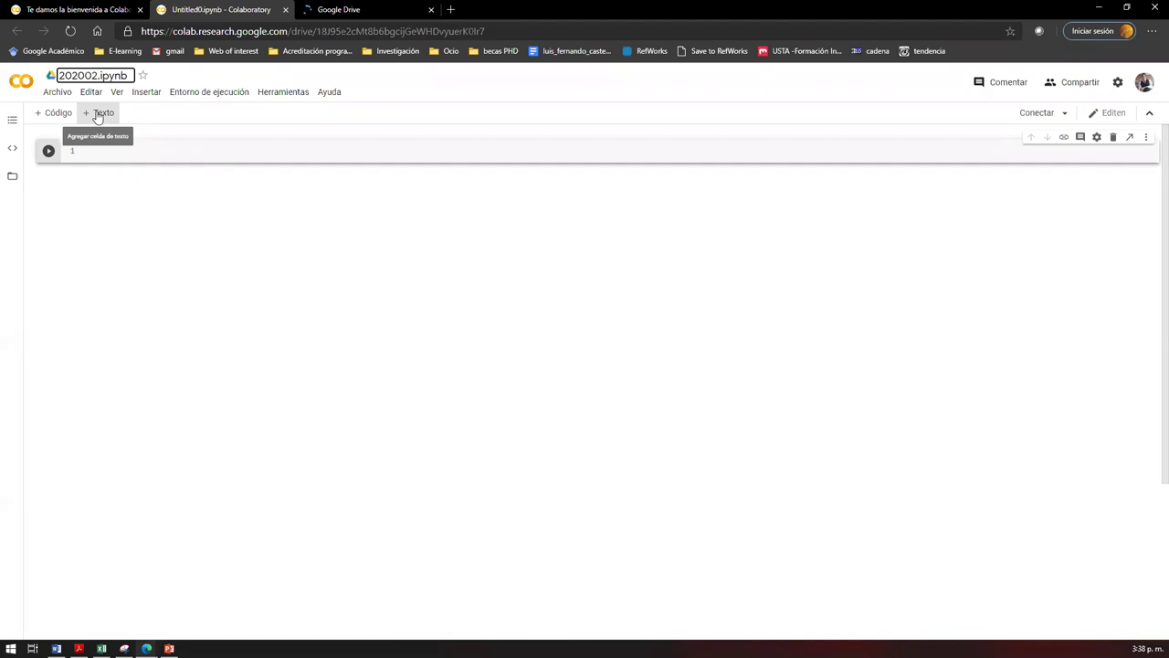
{"action": "type", "text": "_ba"}
{"action": "key", "text": "BackSpace"}
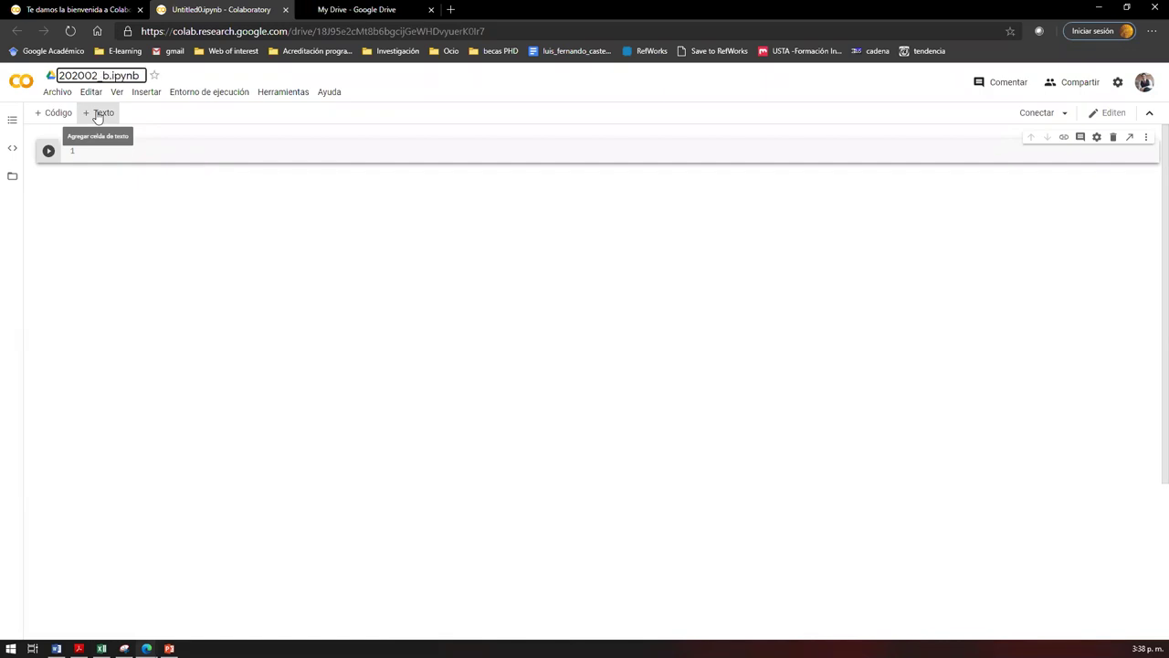
{"action": "key", "text": "BackSpace"}
{"action": "type", "text": "python_basic"}
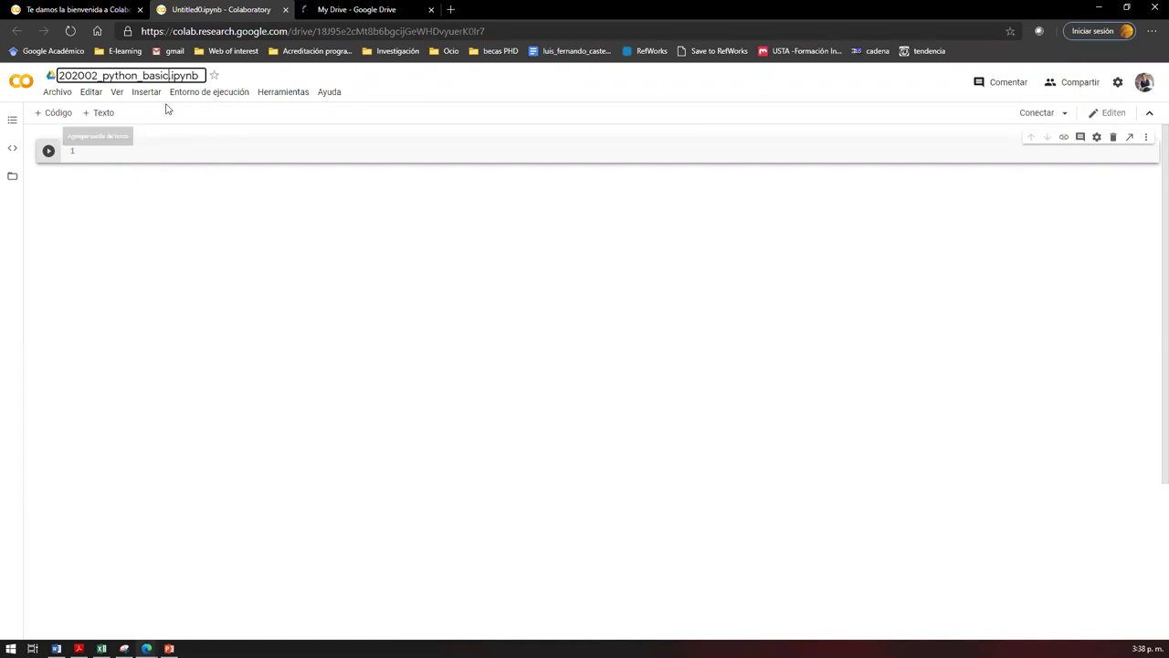
{"action": "key", "text": "Return"}
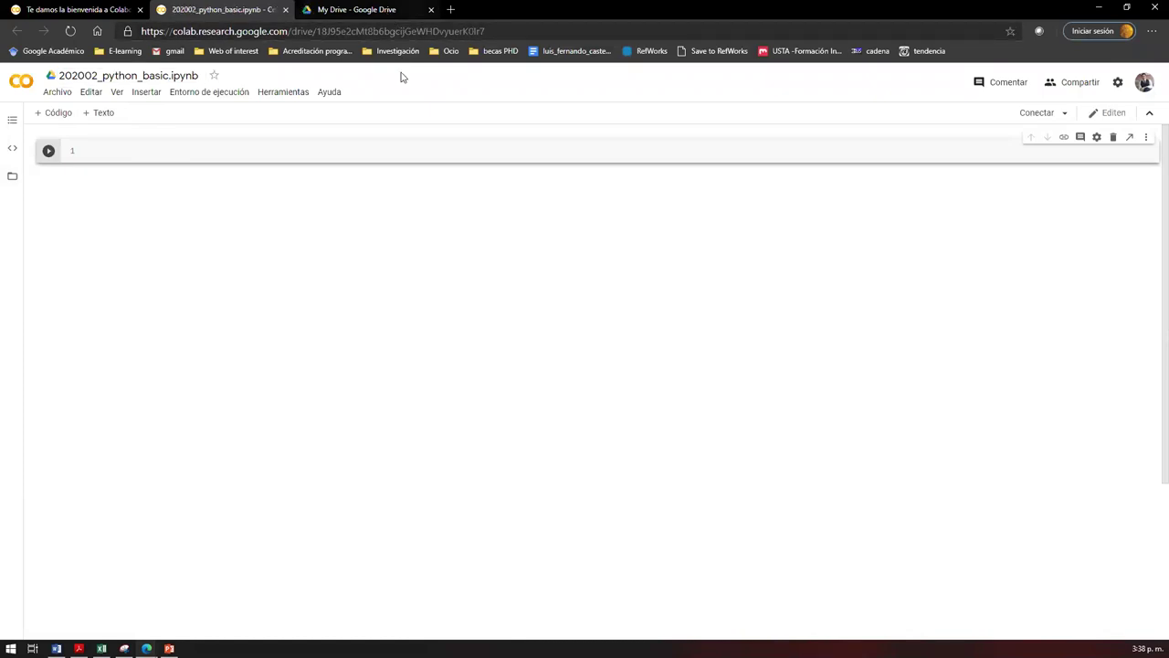
- Switch Google Drive to the other university account and open the Colab Notebooks folder to locate 202002_python_basic.ipynb
{"action": "key", "text": "ctrl+Tab"}
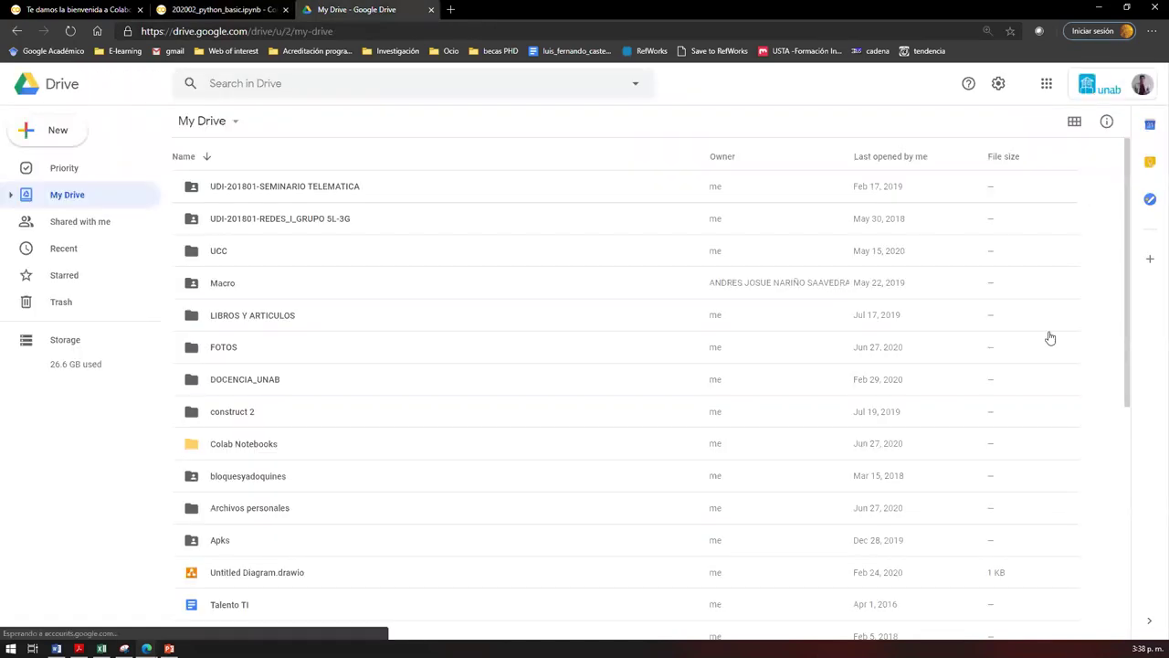
{"action": "left_click", "coordinate": [1142, 83]}
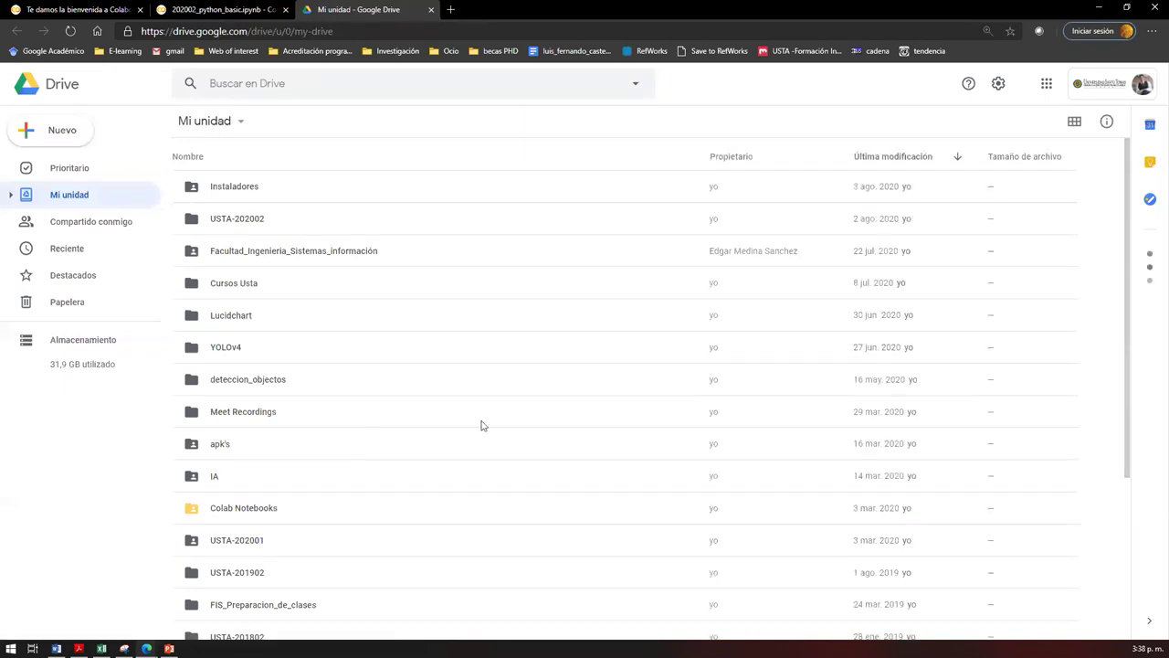
{"action": "scroll", "coordinate": [394, 516], "scroll_direction": "down", "scroll_amount": 3}
{"action": "scroll", "coordinate": [293, 280], "scroll_direction": "down", "scroll_amount": 1}
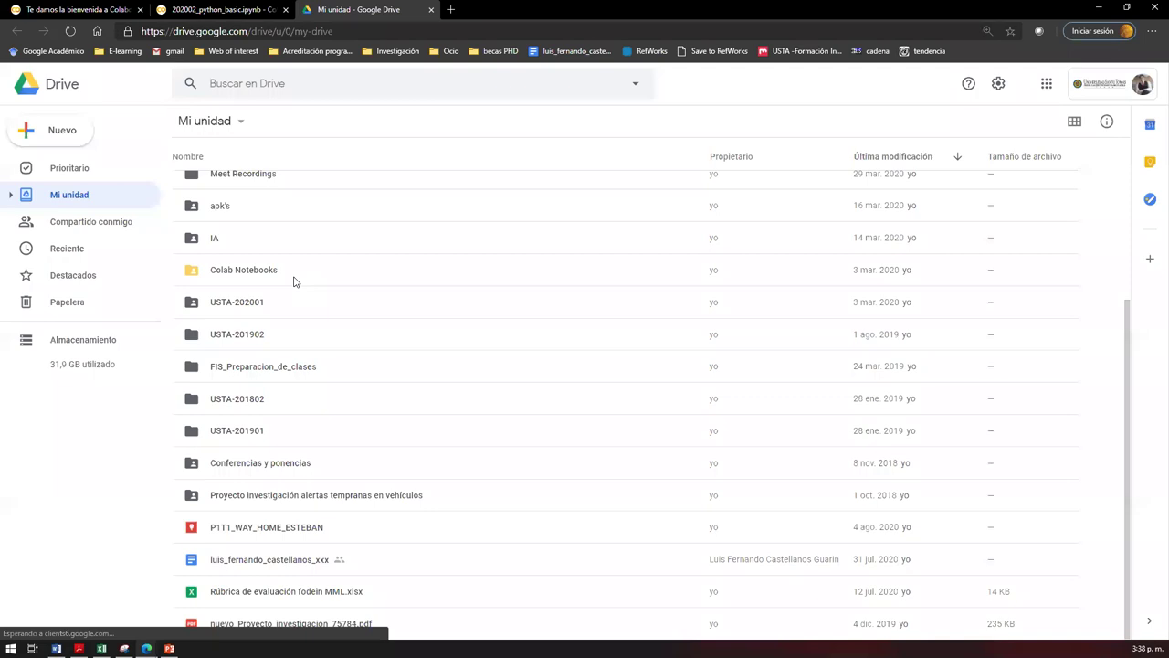
{"action": "scroll", "coordinate": [240, 279], "scroll_direction": "up", "scroll_amount": 3}
{"action": "left_click", "coordinate": [240, 282]}
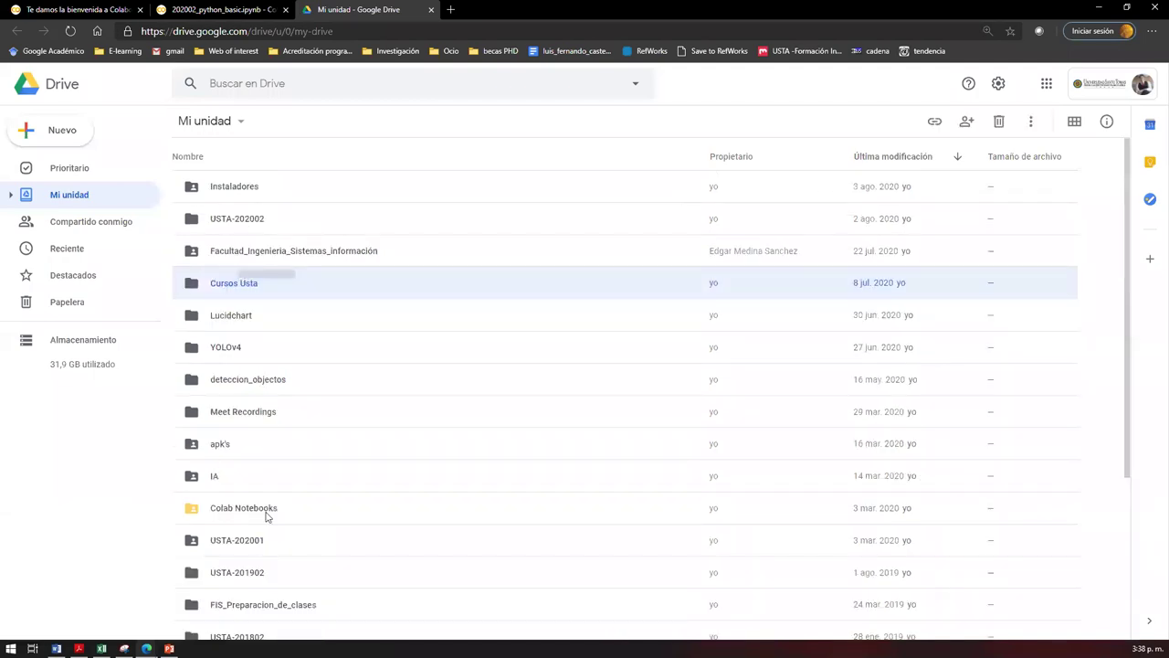
{"action": "left_click", "coordinate": [100, 528]}
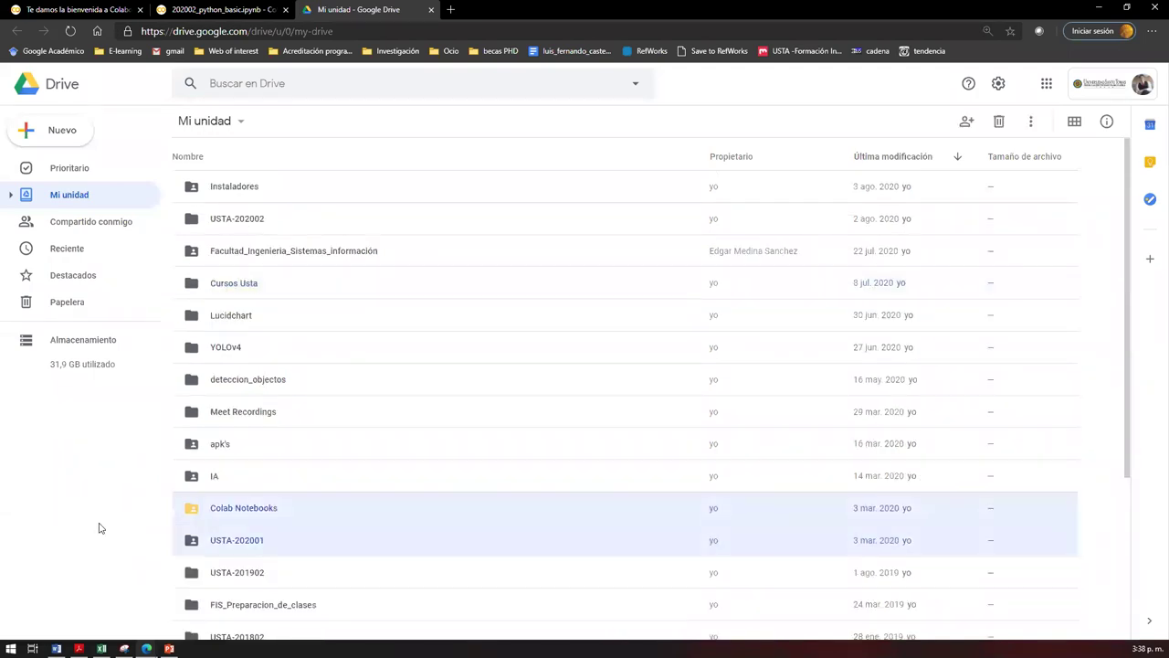
{"action": "double_click", "coordinate": [246, 512]}
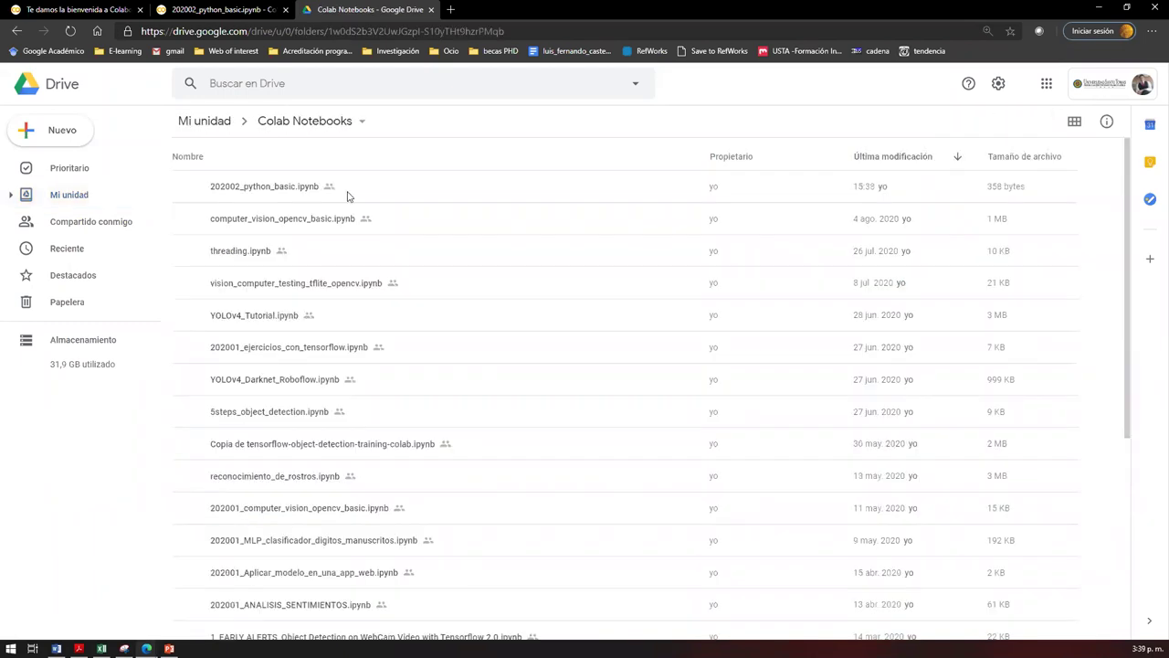
{"action": "left_click", "coordinate": [221, 198]}
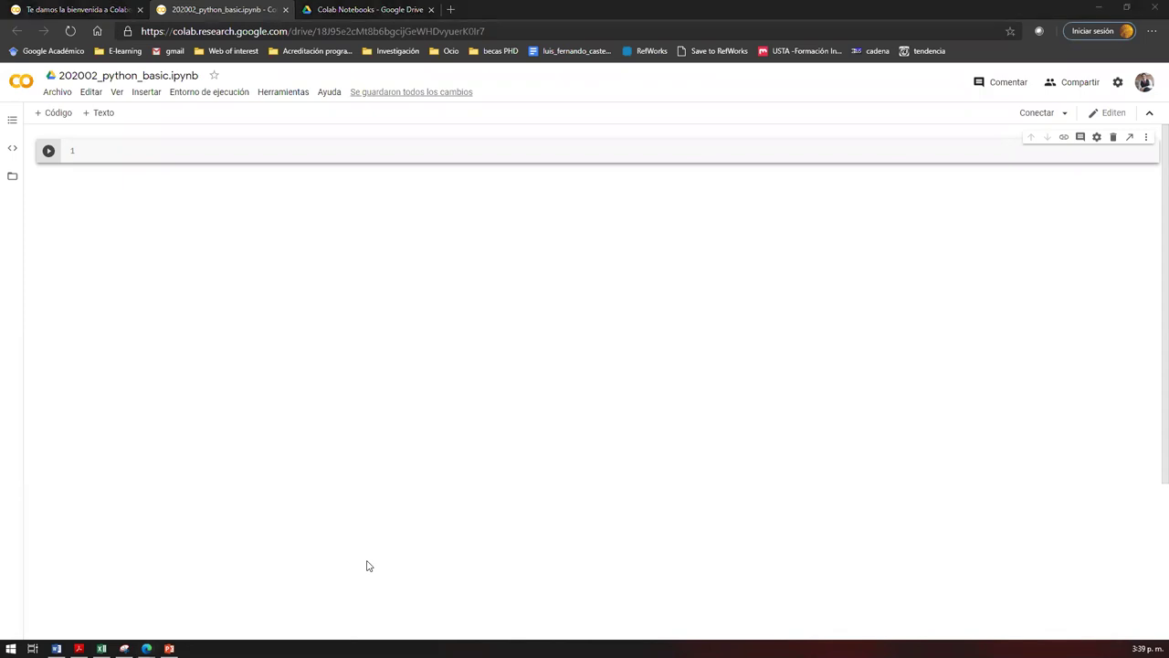
- Switch to PowerPoint to review the deep learning hardware requirements slide, and return to the Colab notebook in the browser
{"action": "key", "text": "alt+Tab"}
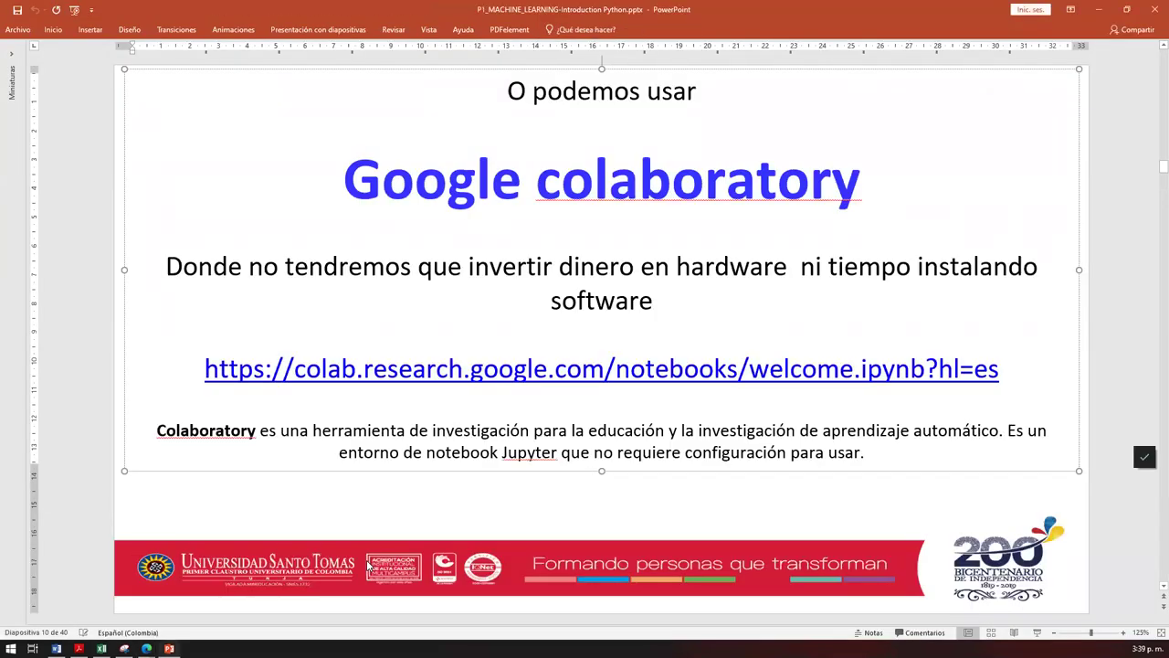
{"action": "scroll", "coordinate": [368, 566], "scroll_direction": "up", "scroll_amount": 1}
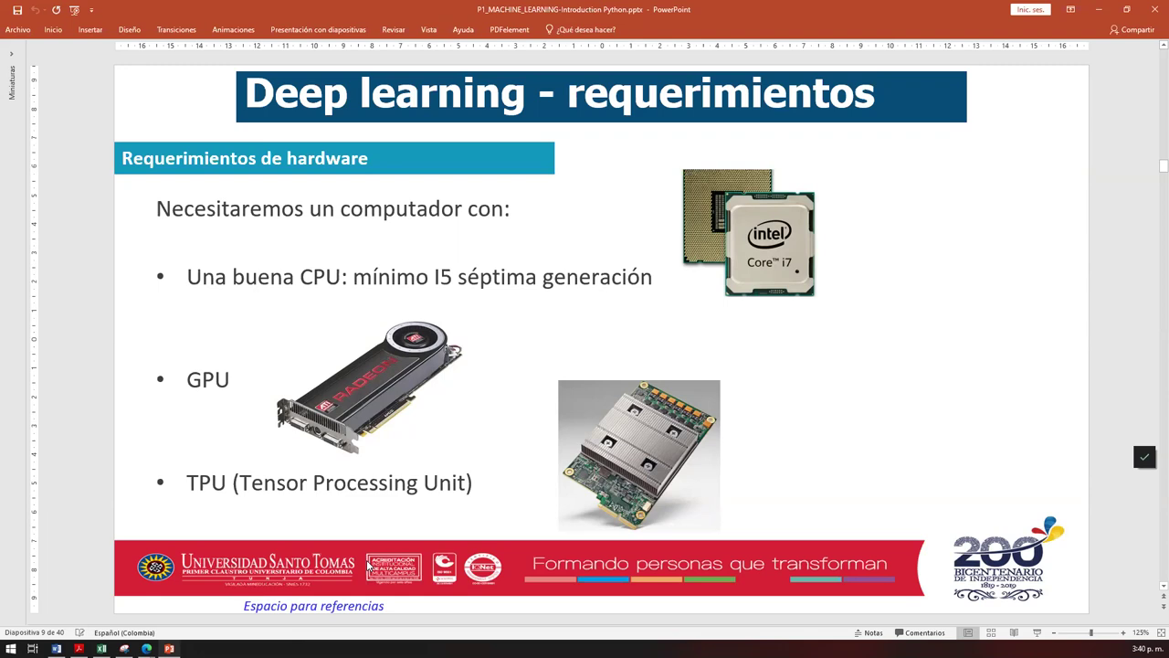
{"action": "key", "text": "alt+Tab"}
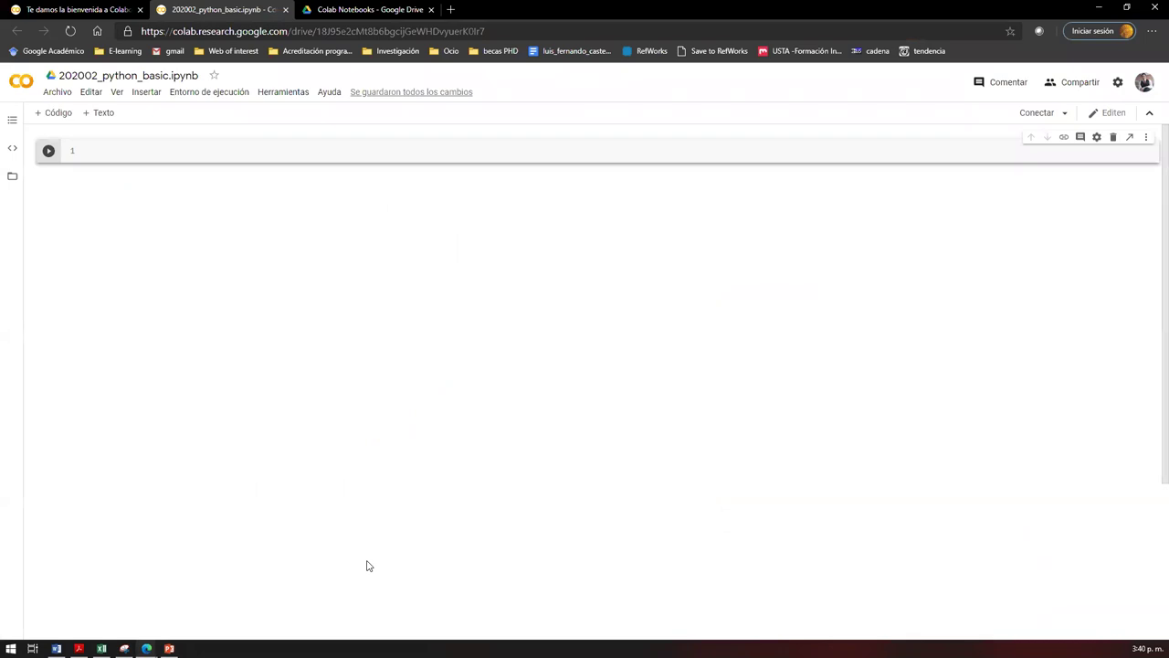
- Open the Colab settings and set the site theme to dark
{"action": "left_click", "coordinate": [286, 95]}
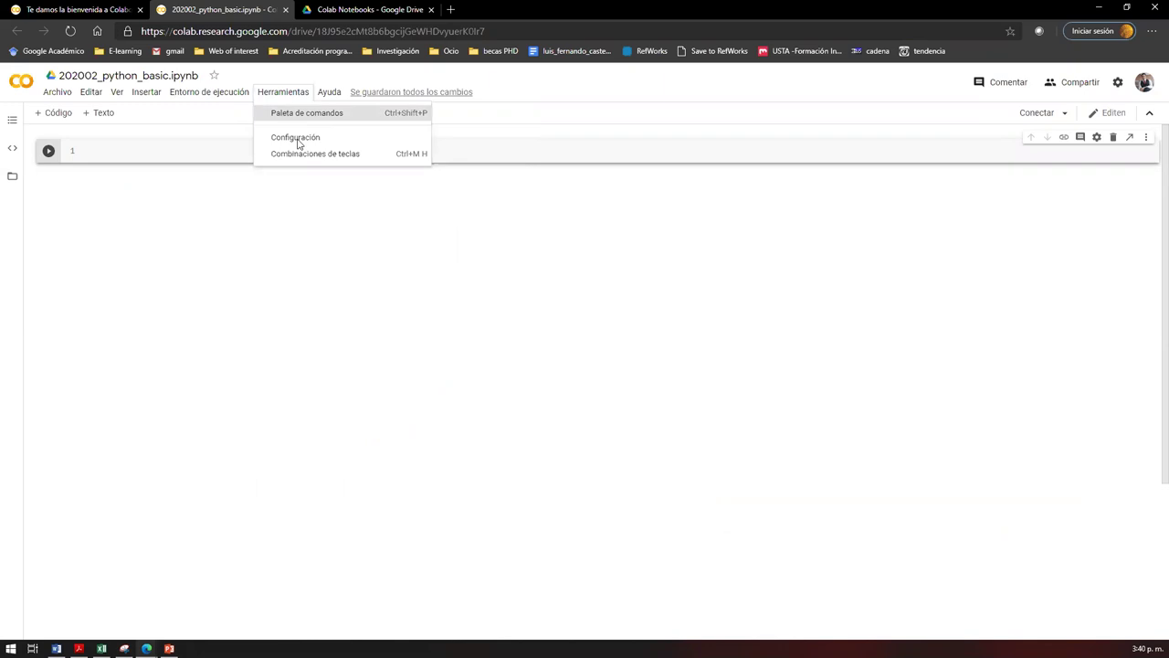
{"action": "left_click", "coordinate": [392, 144]}
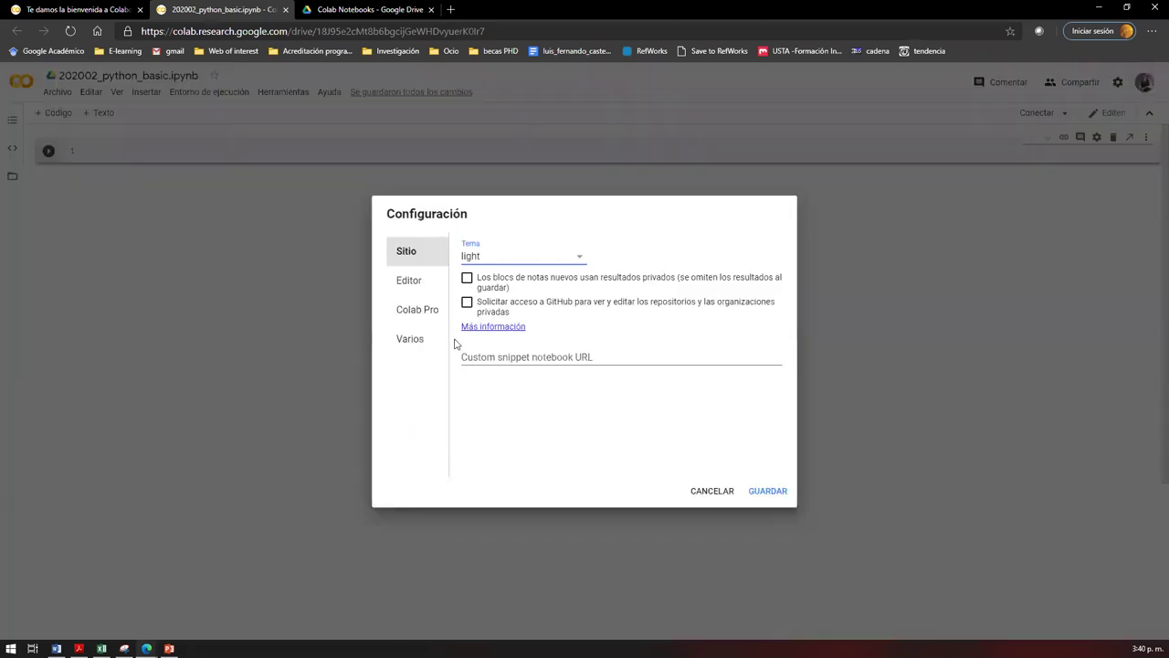
{"action": "left_click", "coordinate": [573, 260]}
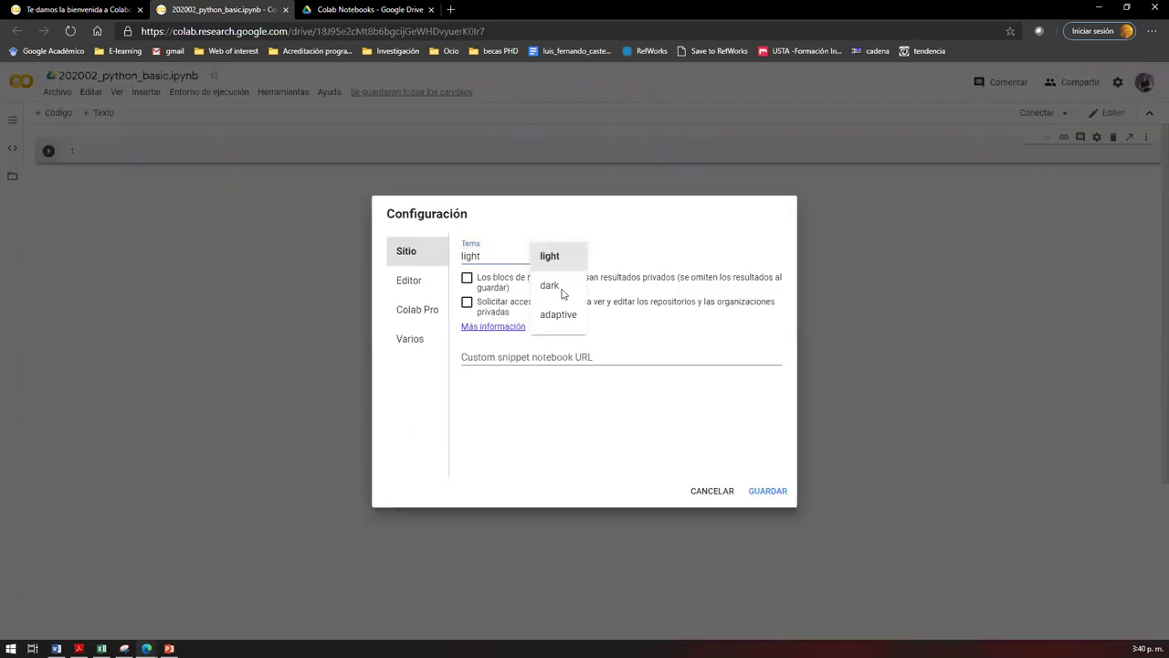
{"action": "left_click", "coordinate": [551, 286]}
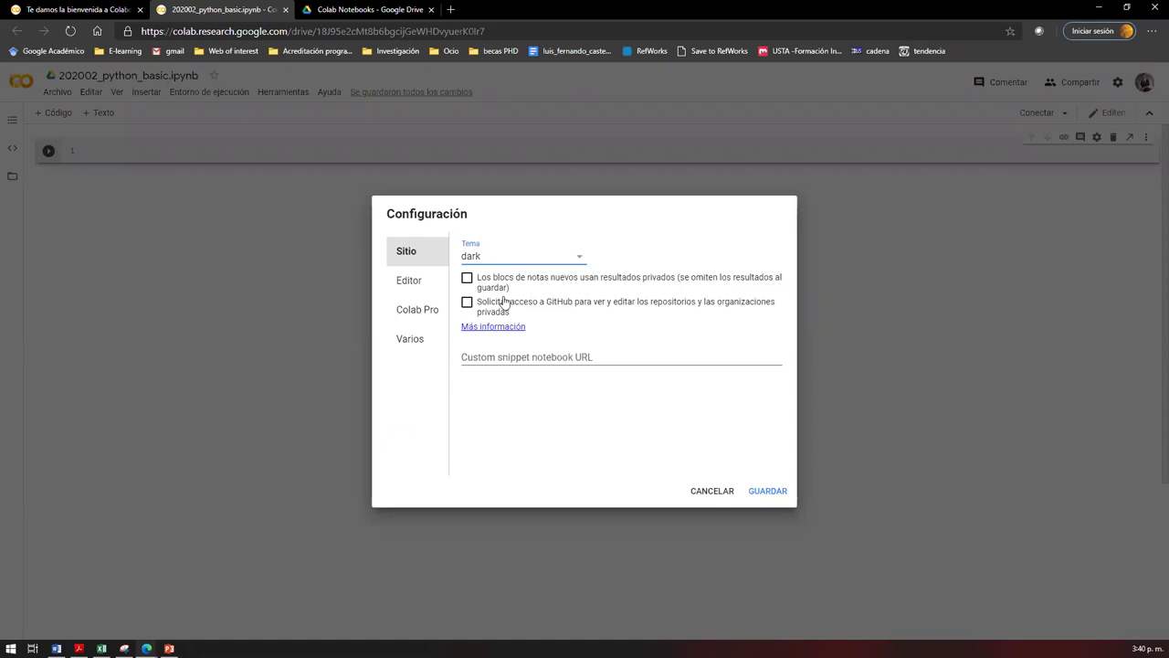
- Review the editor settings, enable Modo corgi and Modo gatito in the miscellaneous settings, and save the configuration
{"action": "left_click", "coordinate": [411, 282]}
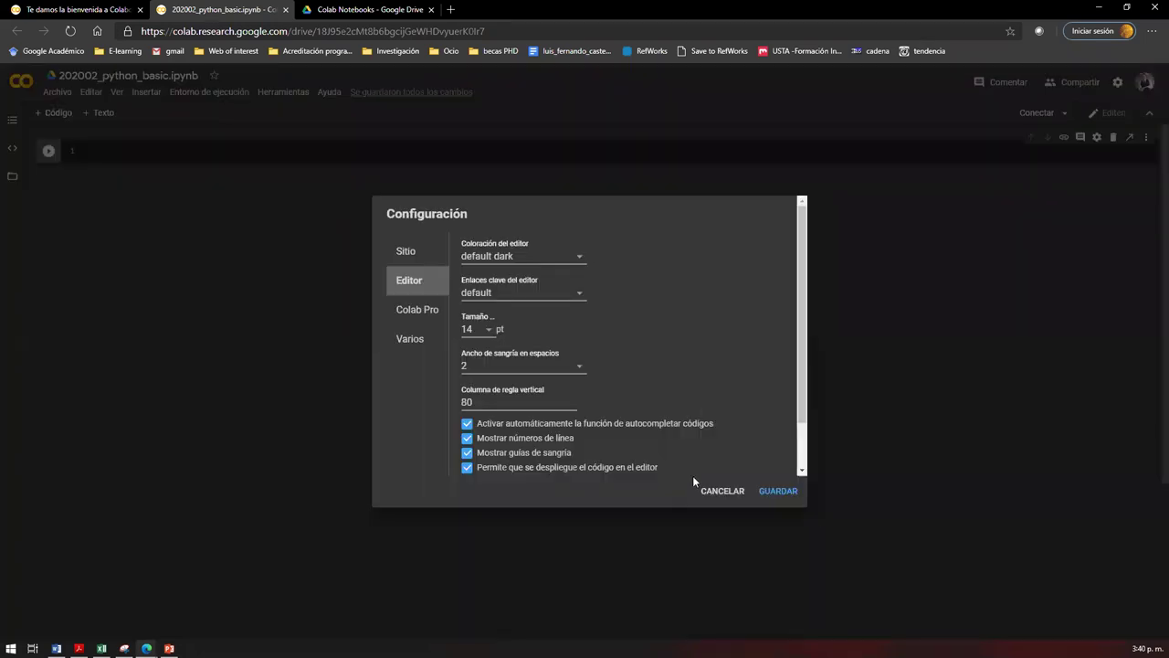
{"action": "left_click", "coordinate": [410, 339]}
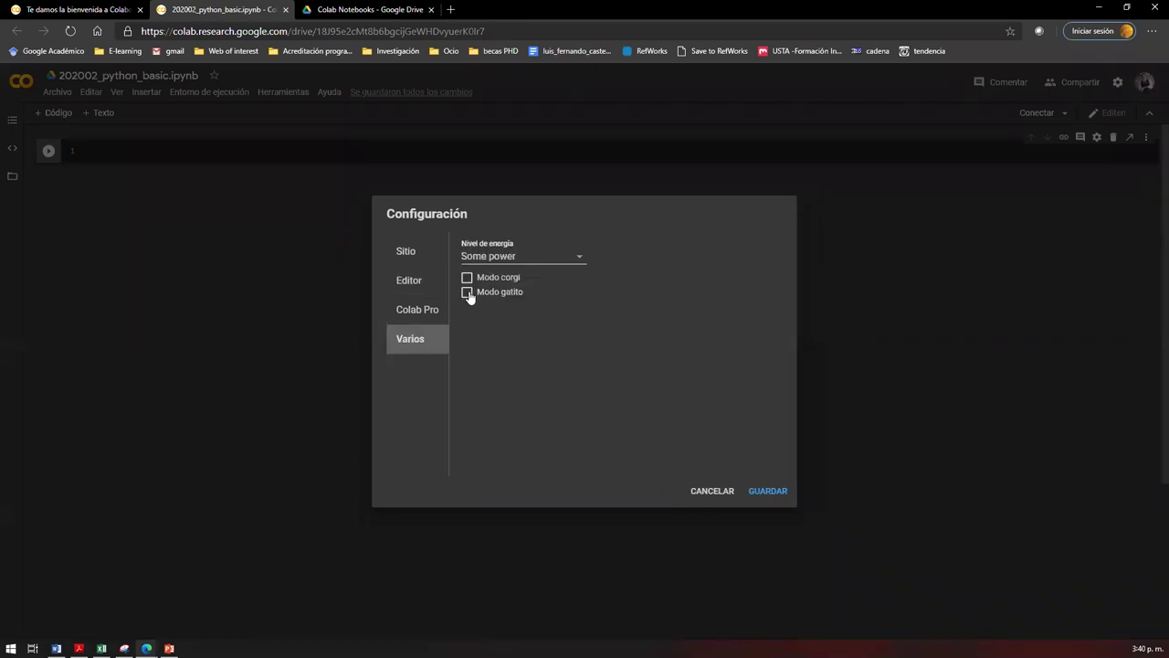
{"action": "left_click", "coordinate": [467, 277]}
{"action": "left_click", "coordinate": [467, 291]}
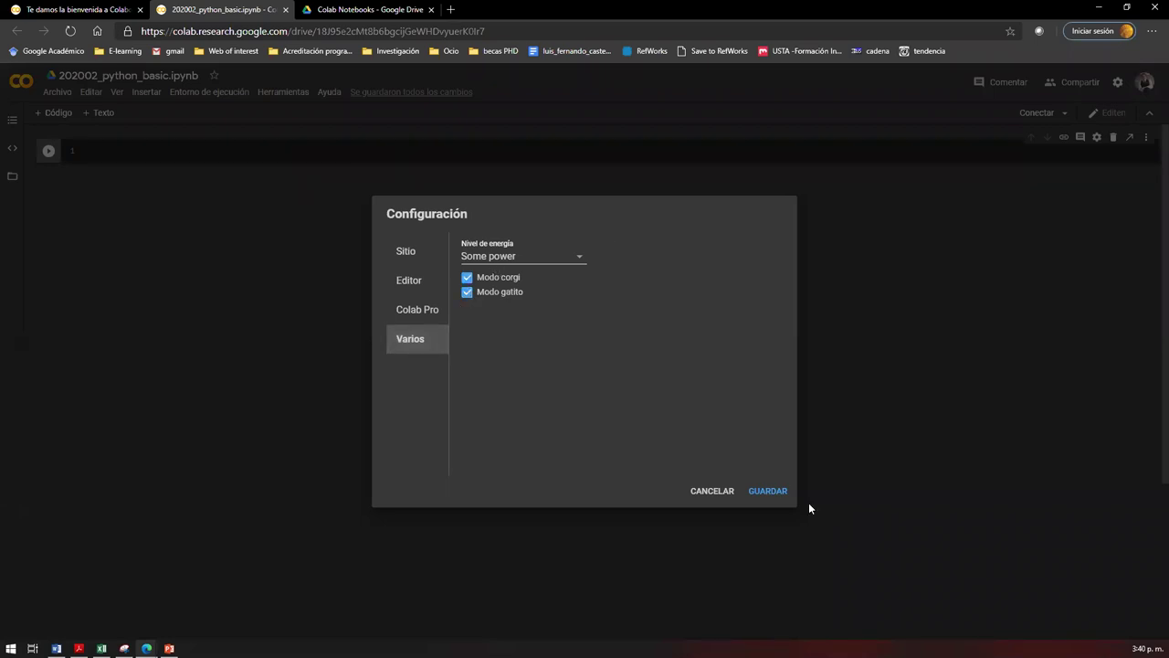
{"action": "left_click", "coordinate": [766, 491]}
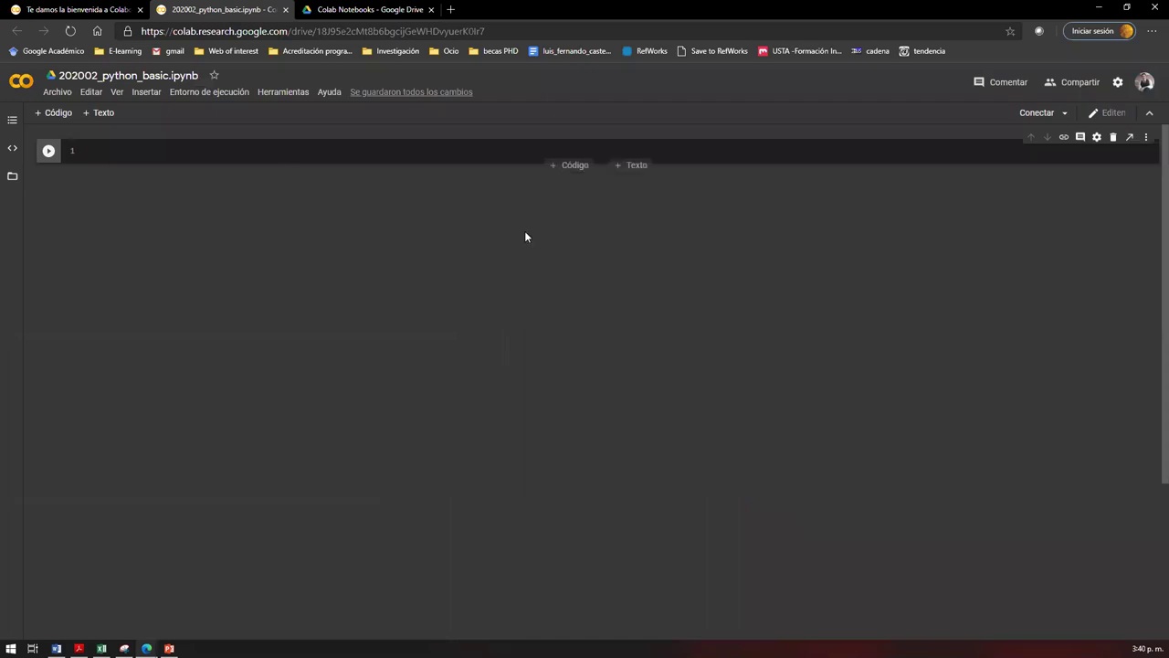
- Try entering random test text in the notebook's empty code cell, and clear the cell again
{"action": "type", "text": "sfds"}
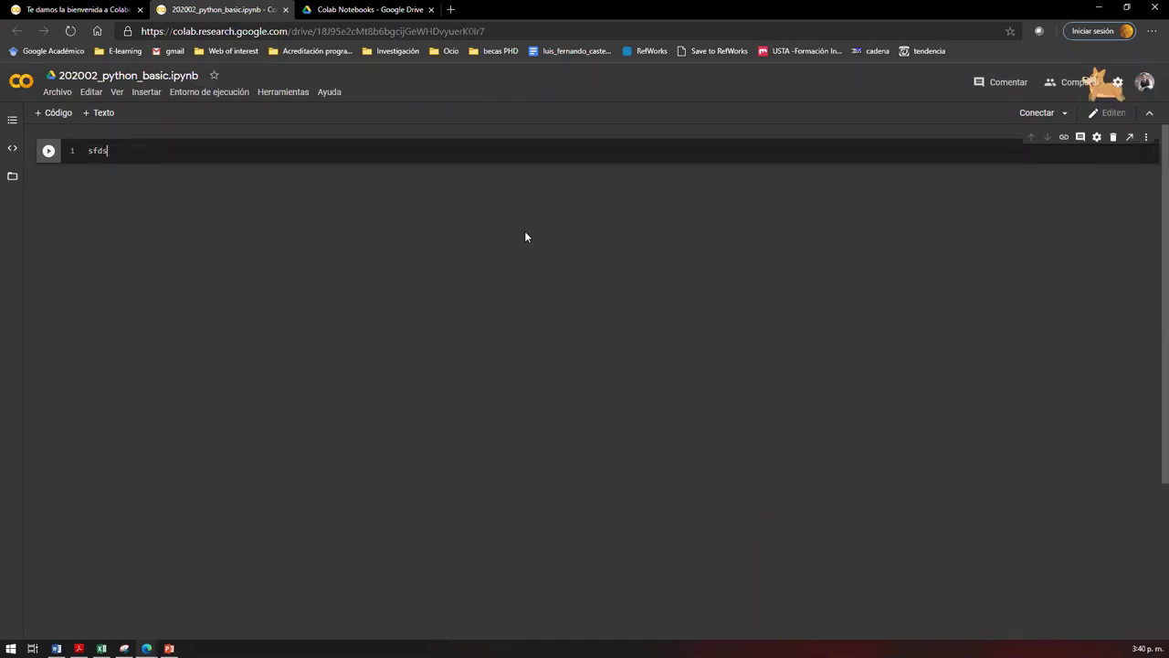
{"action": "type", "text": "fksdfs"}
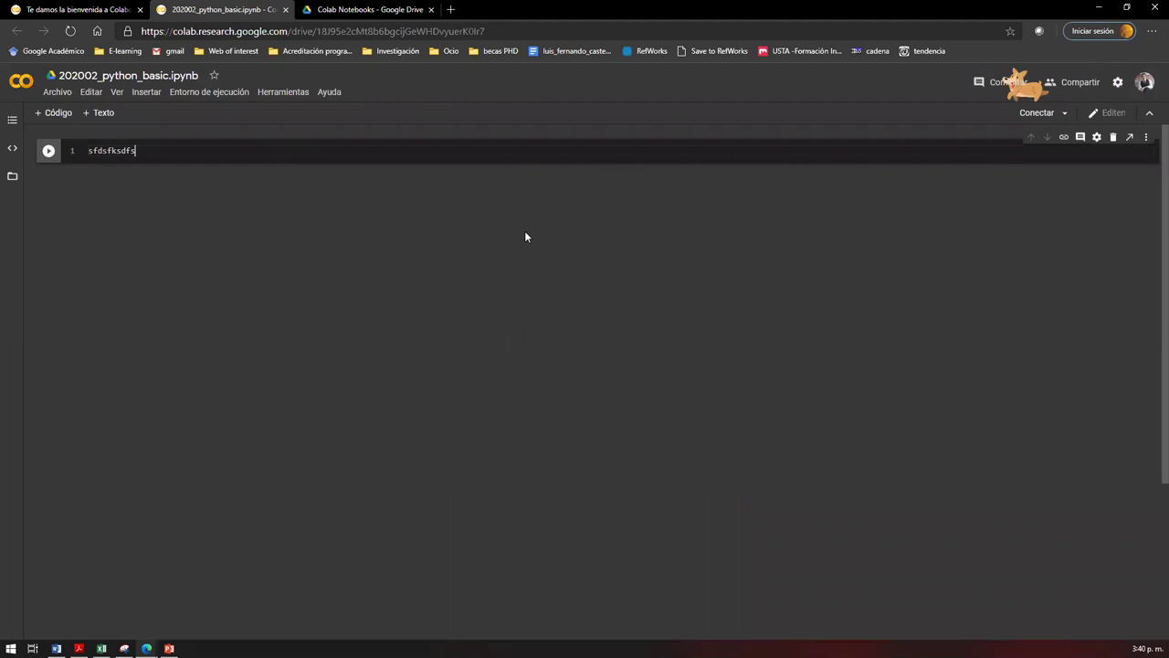
{"action": "key", "text": "ctrl+a"}
{"action": "key", "text": "BackSpace"}
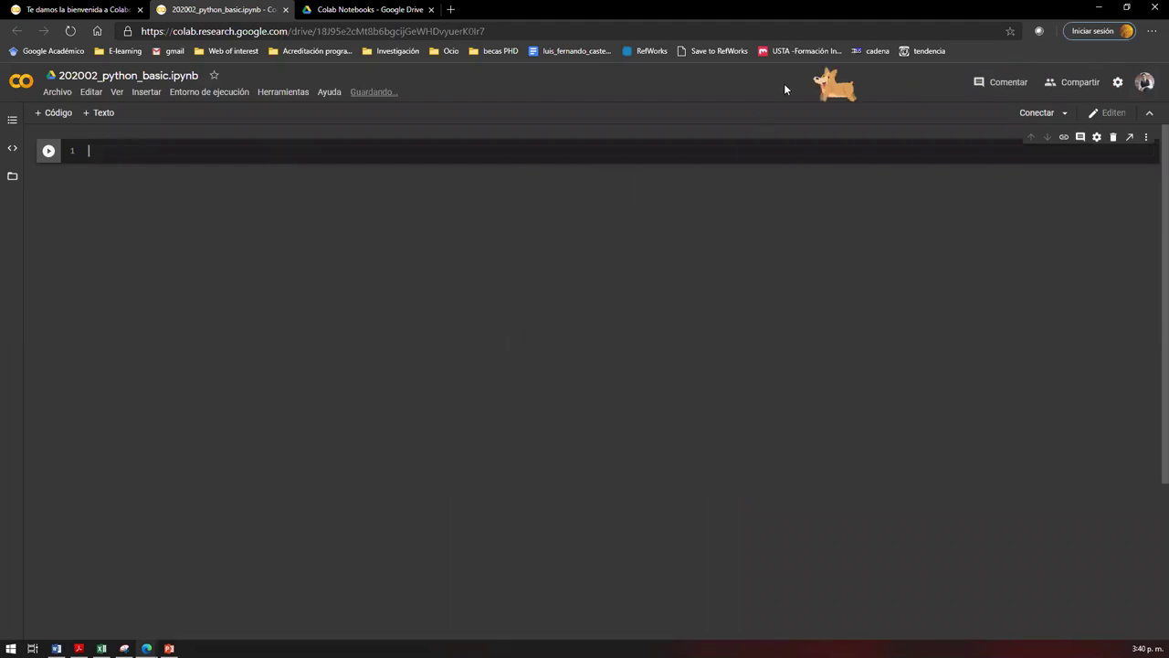
- Reopen the Colab configuration, set Nivel de energía to Some power in the miscellaneous settings, and save
{"action": "left_click", "coordinate": [294, 96]}
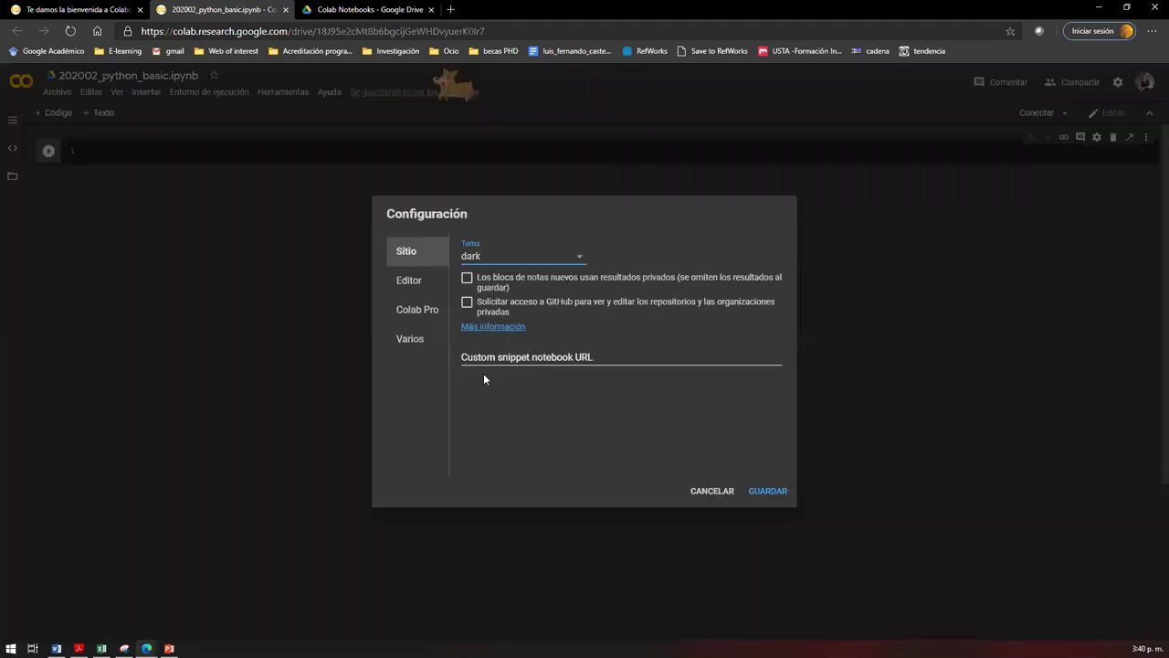
{"action": "left_click", "coordinate": [433, 351]}
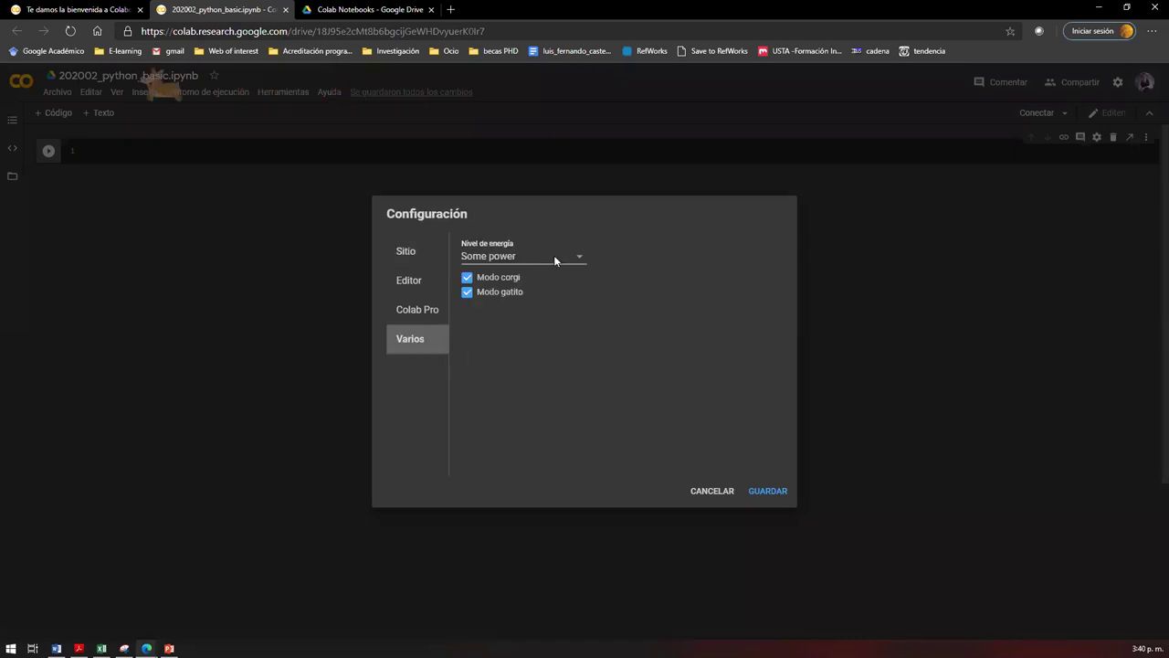
{"action": "left_click", "coordinate": [547, 270]}
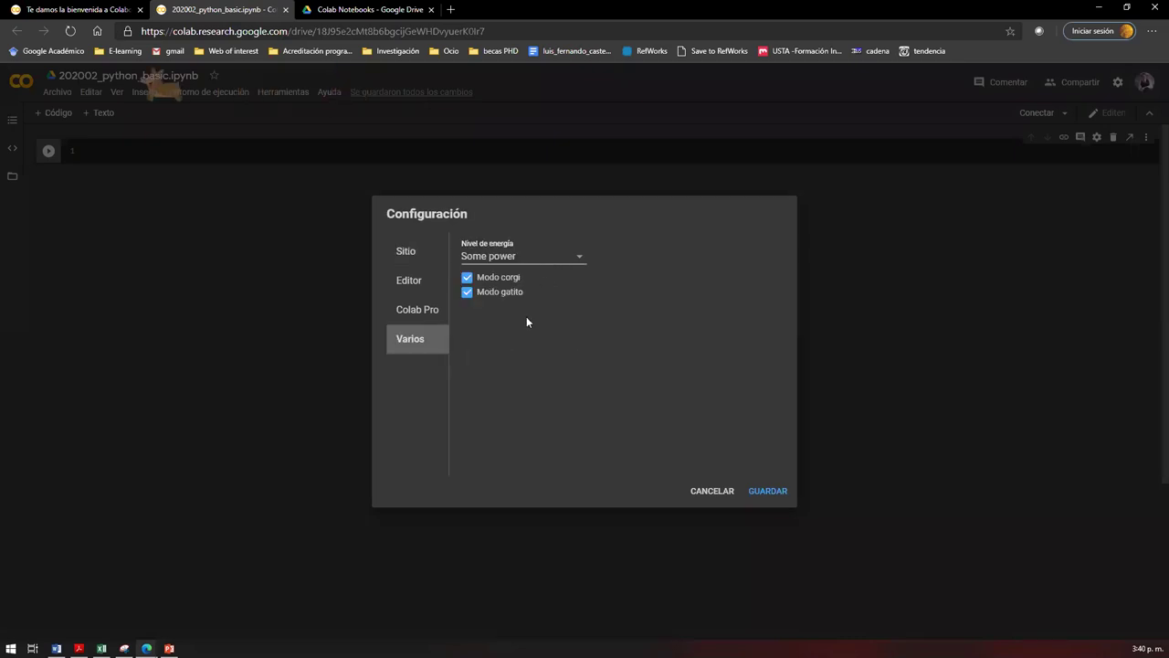
{"action": "left_click", "coordinate": [764, 493]}
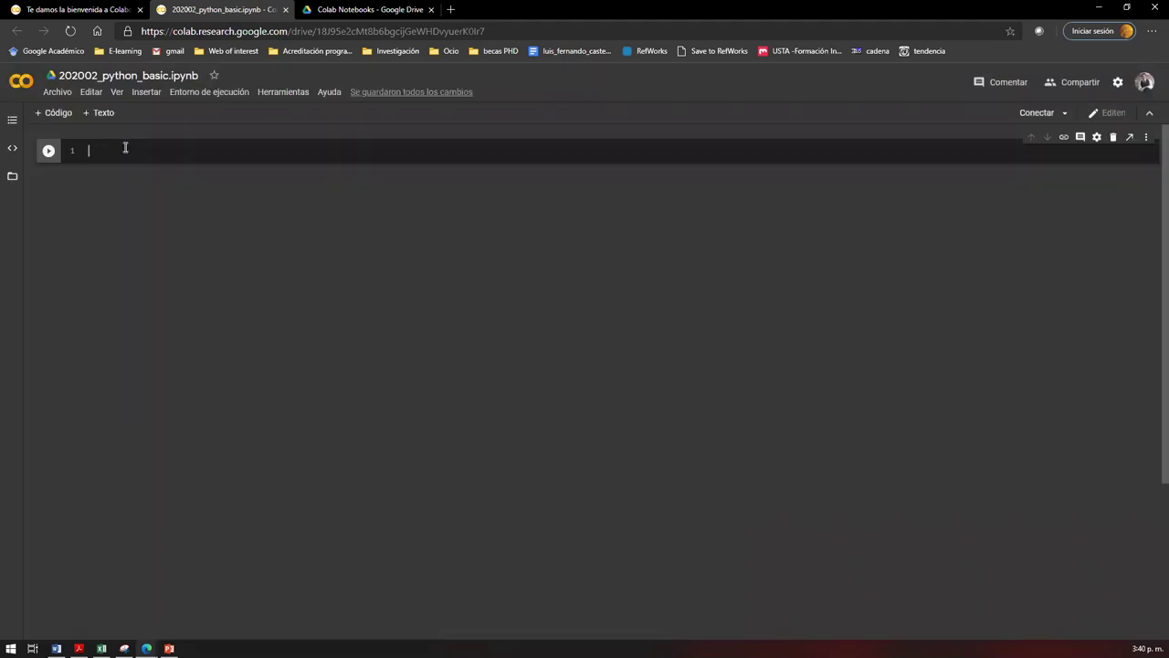
- Try out the typing effects with random text in the code cell, and replace it with the keyword import
{"action": "type", "text": "dfgdmfdsd"}
{"action": "type", "text": "kfkfjgkdlf"}
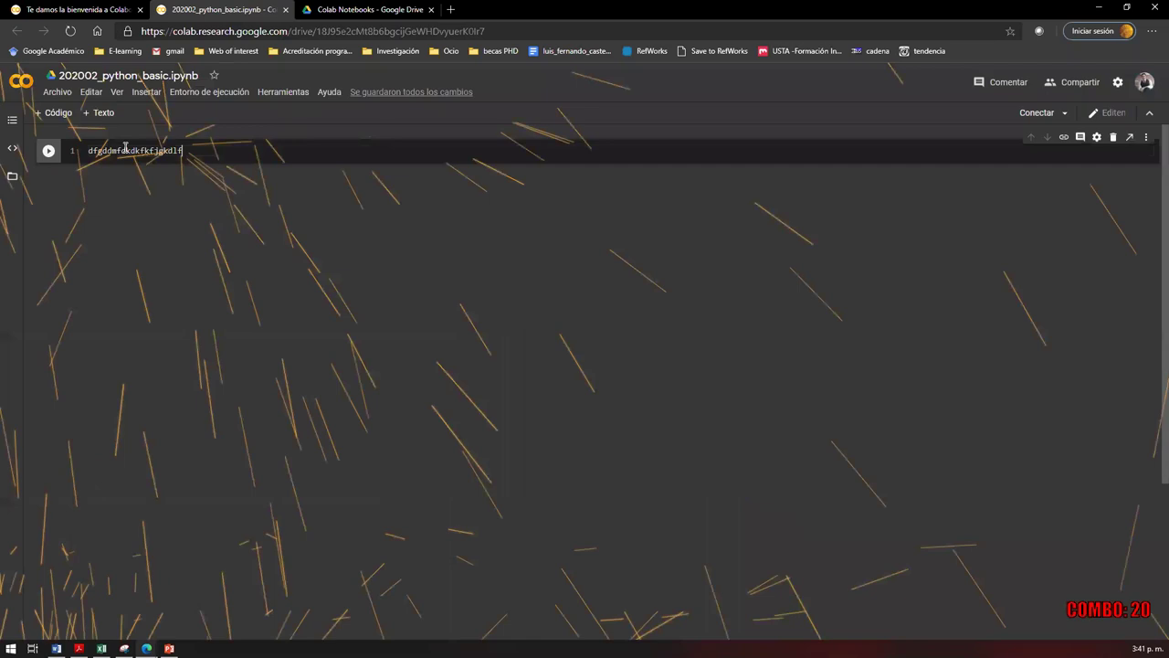
{"action": "type", "text": "lflgkfodod"}
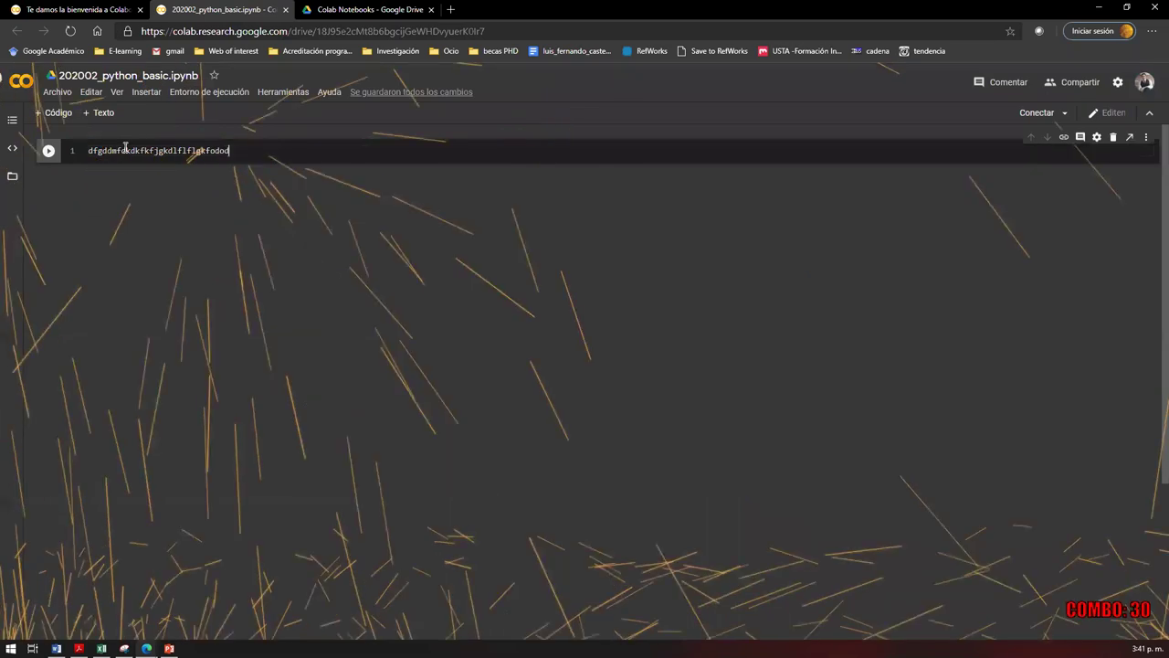
{"action": "type", "text": "flfdodf,mgdf"}
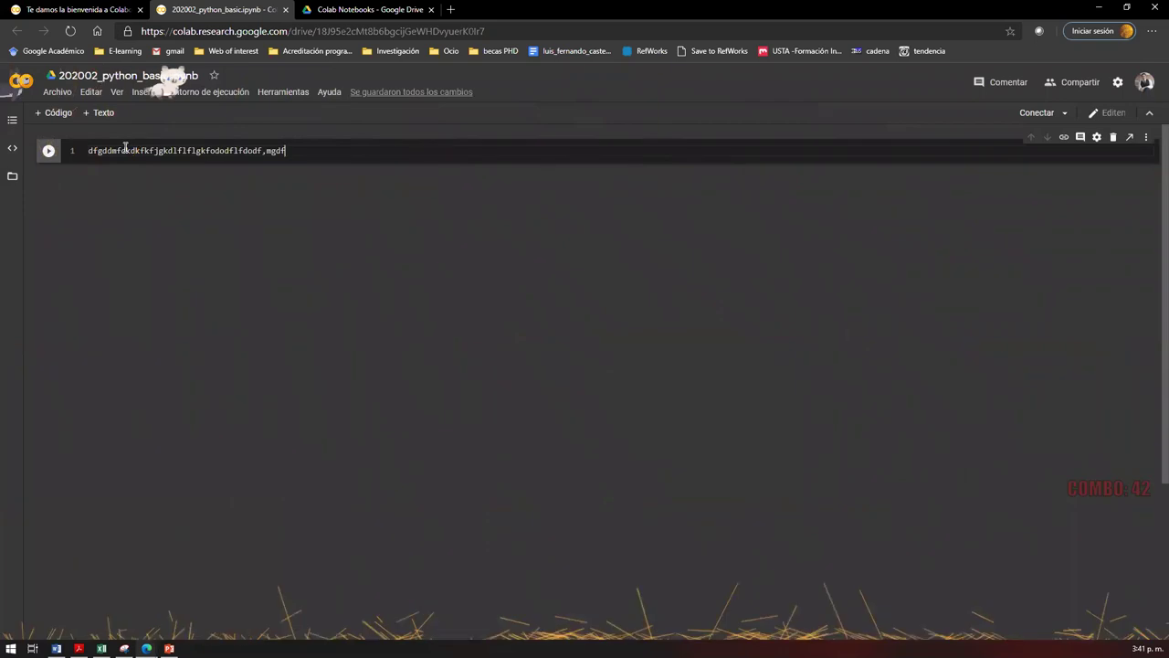
{"action": "key", "text": "ctrl+a"}
{"action": "key", "text": "BackSpace"}
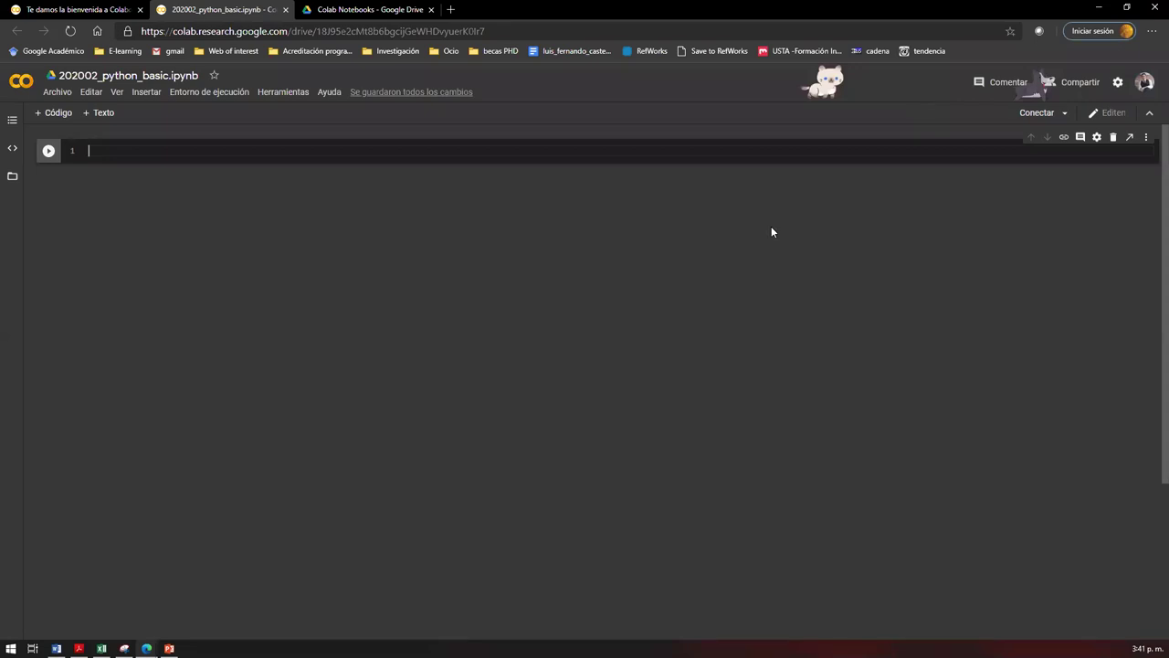
{"action": "type", "text": "import"}
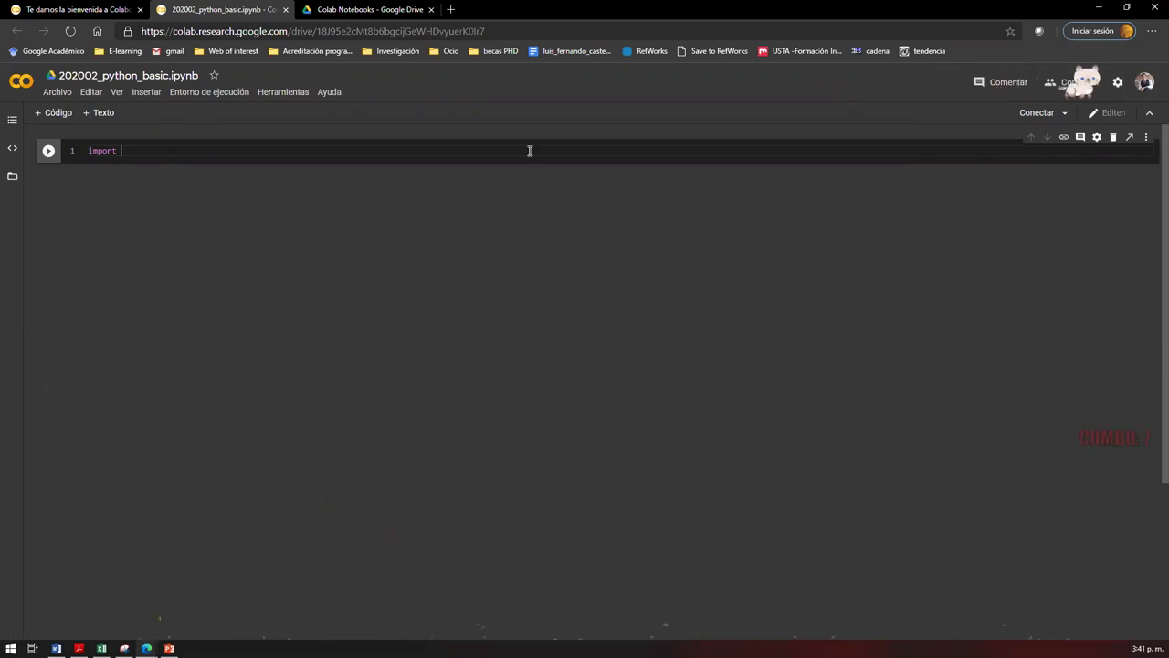
- Open the notebook's runtime type configuration and examine the available hardware accelerator options
{"action": "left_click", "coordinate": [203, 95]}
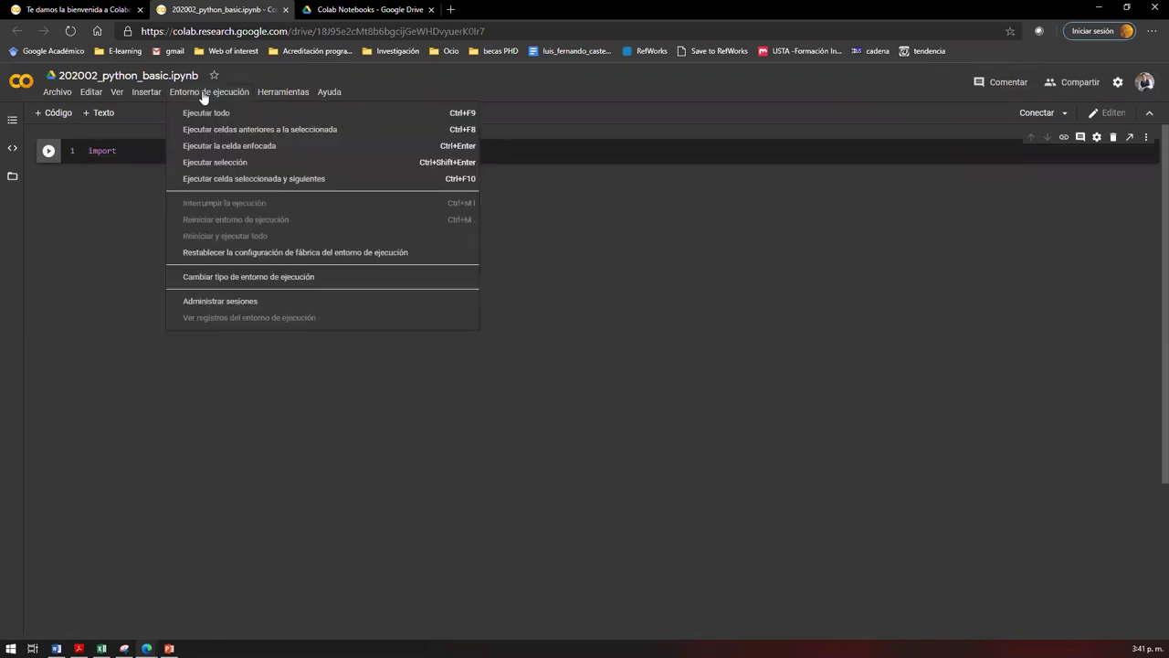
{"action": "left_click", "coordinate": [241, 283]}
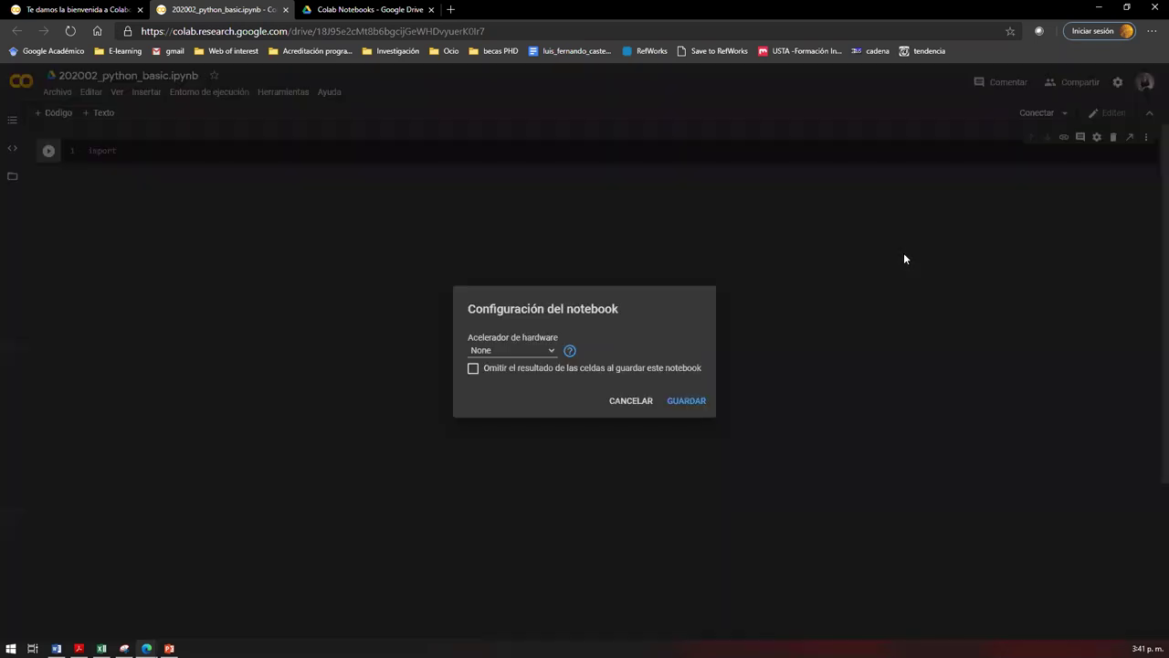
{"action": "left_click", "coordinate": [509, 351]}
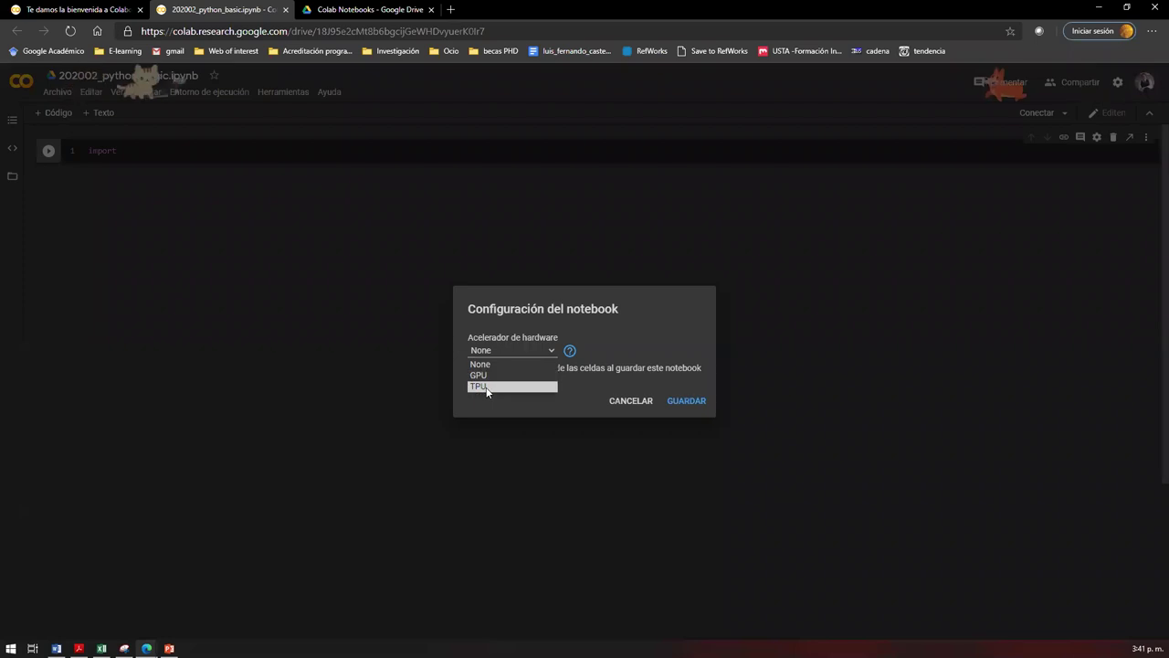
{"action": "left_click", "coordinate": [627, 326]}
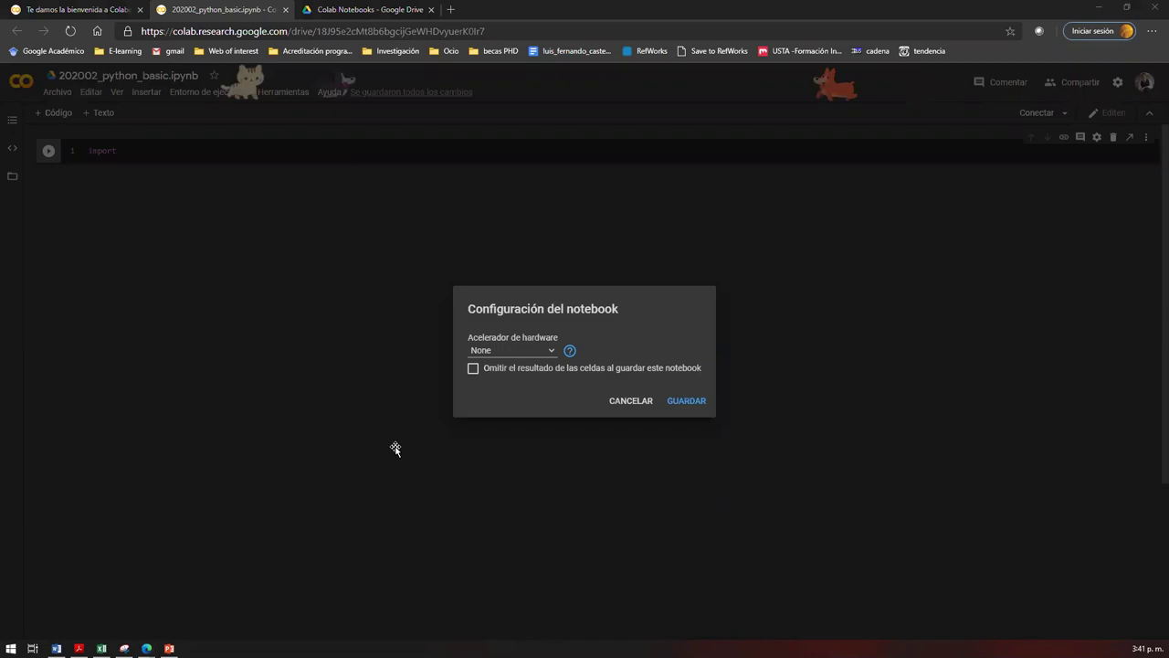
- Try the GPU and TPU options for the notebook's hardware accelerator, and leave it set to GPU
{"action": "key", "text": "alt+Tab"}
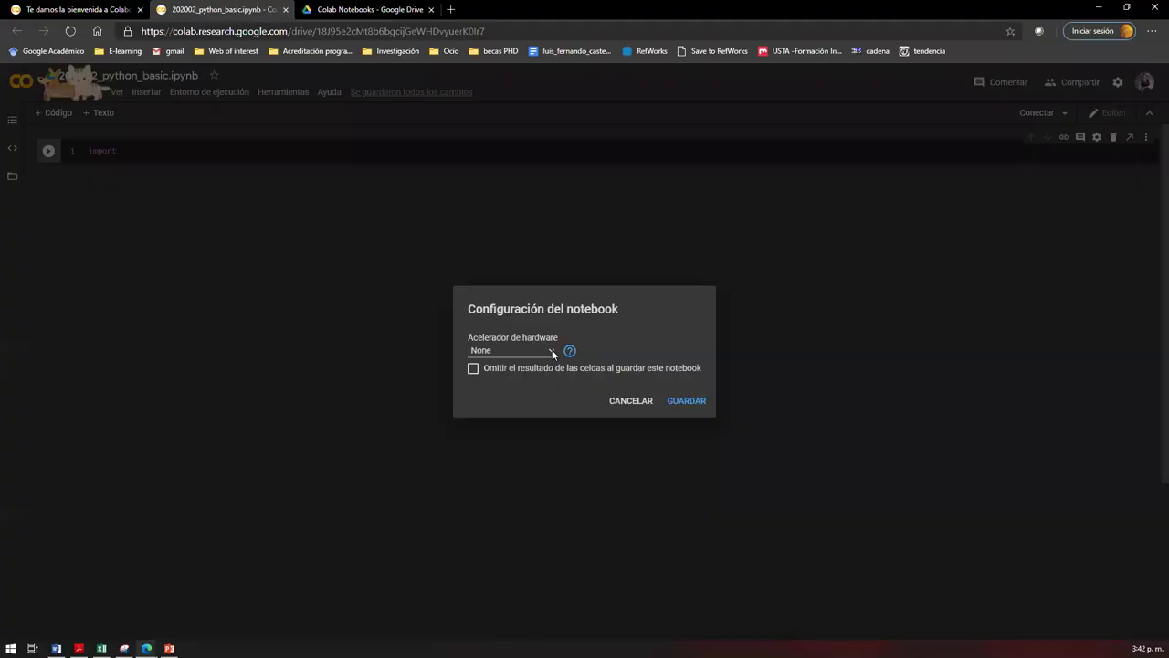
{"action": "left_click", "coordinate": [514, 351]}
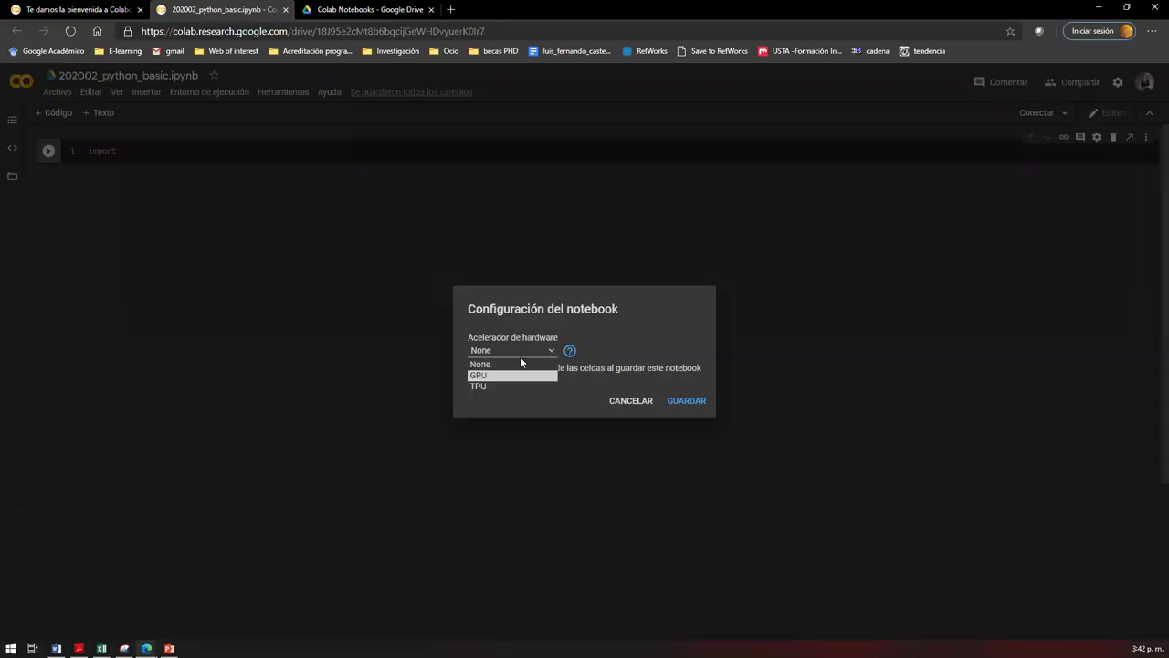
{"action": "left_click", "coordinate": [516, 374]}
{"action": "key", "text": "space"}
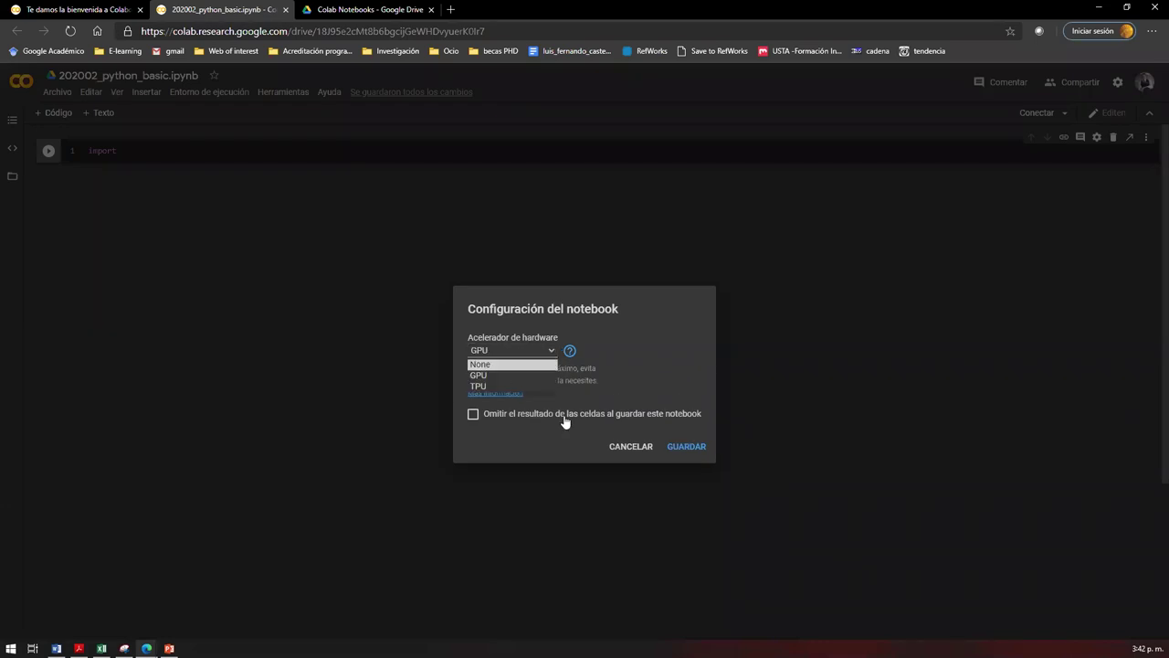
{"action": "left_click", "coordinate": [510, 386]}
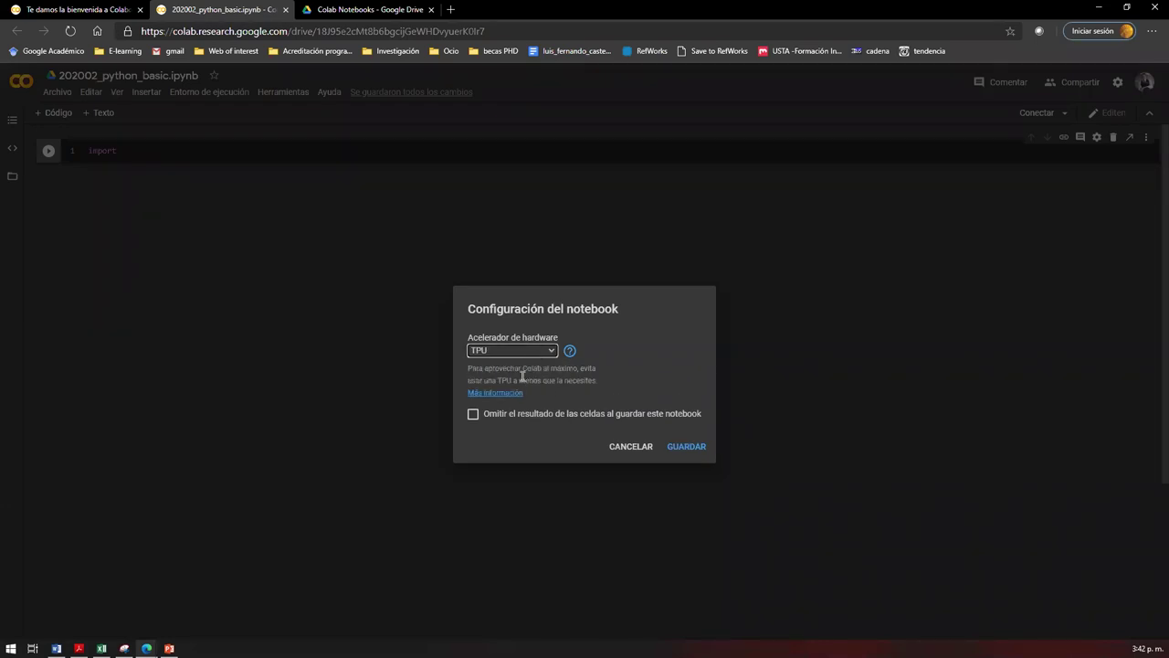
{"action": "key", "text": "space"}
{"action": "left_click", "coordinate": [522, 357]}
- Switch to PowerPoint to point out the CPU, GPU and TPU pictures on the hardware requirements slide, and return to Colab
{"action": "key", "text": "alt+Tab"}
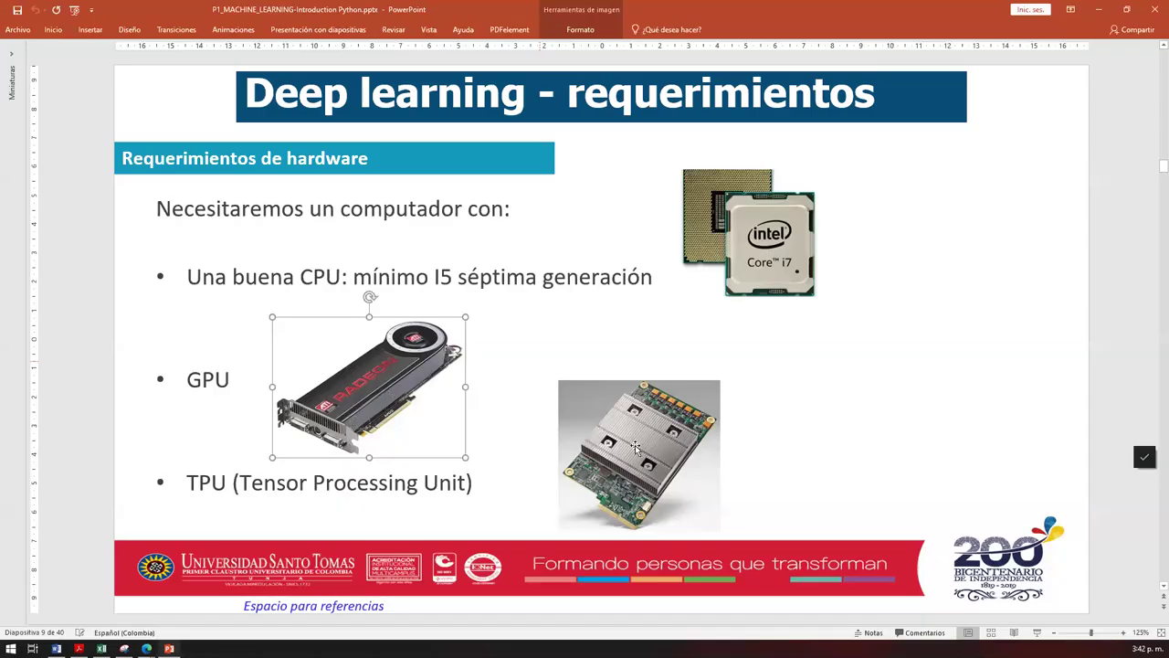
{"action": "left_click", "coordinate": [574, 502]}
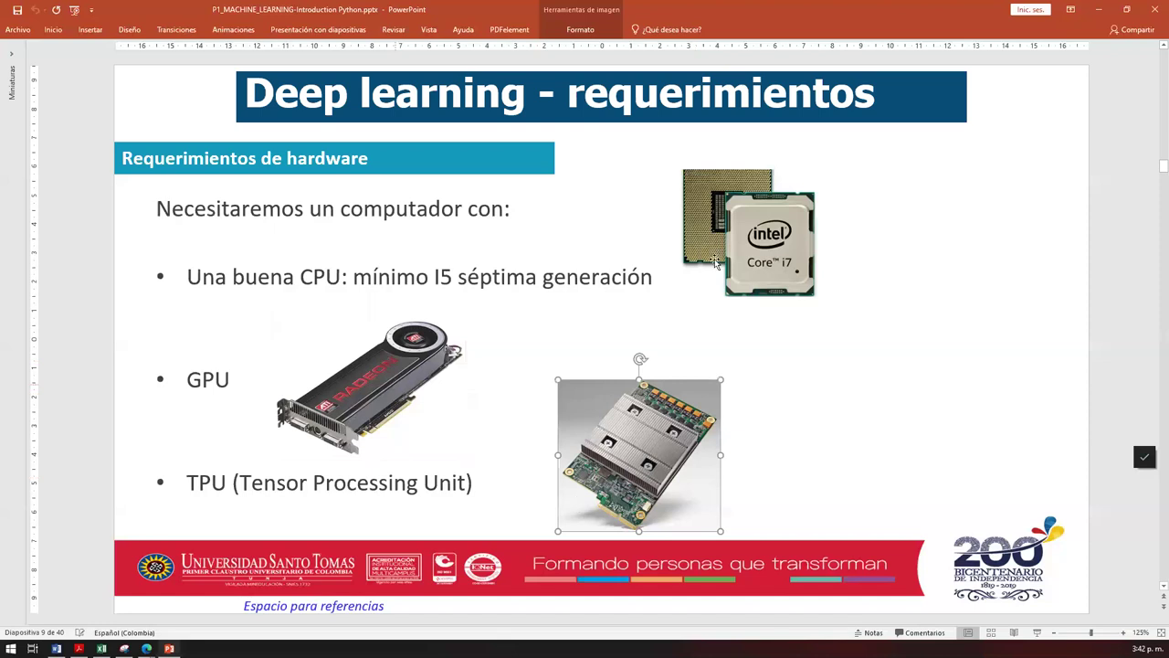
{"action": "left_click", "coordinate": [431, 354]}
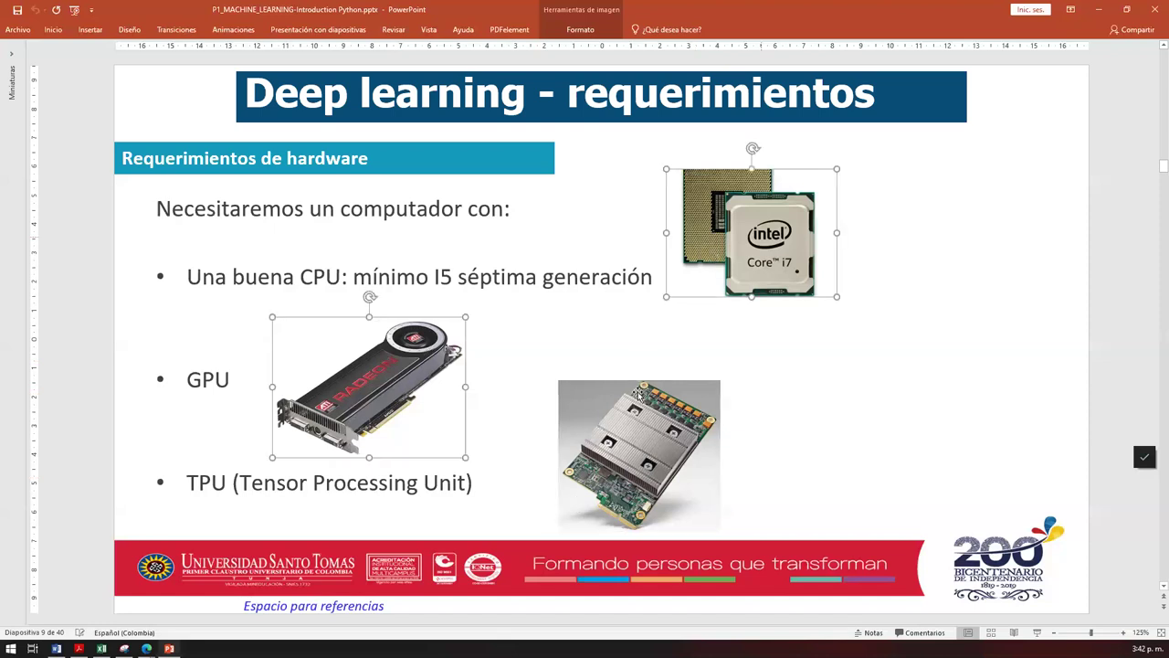
{"action": "left_click", "coordinate": [589, 400]}
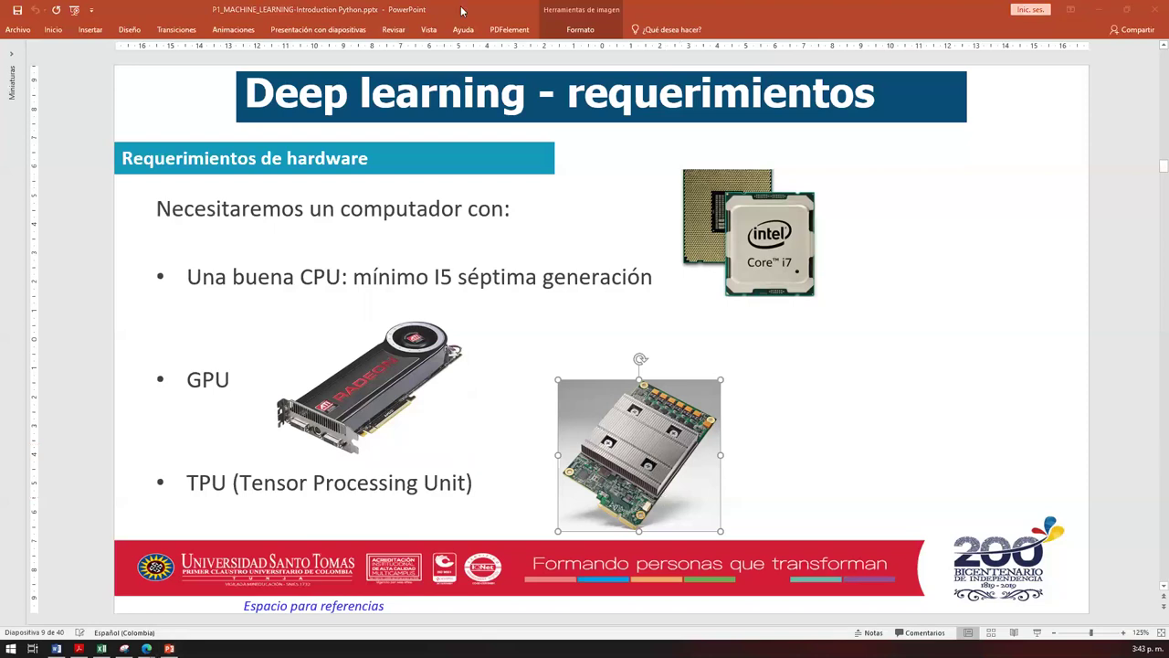
{"action": "key", "text": "alt+Tab"}
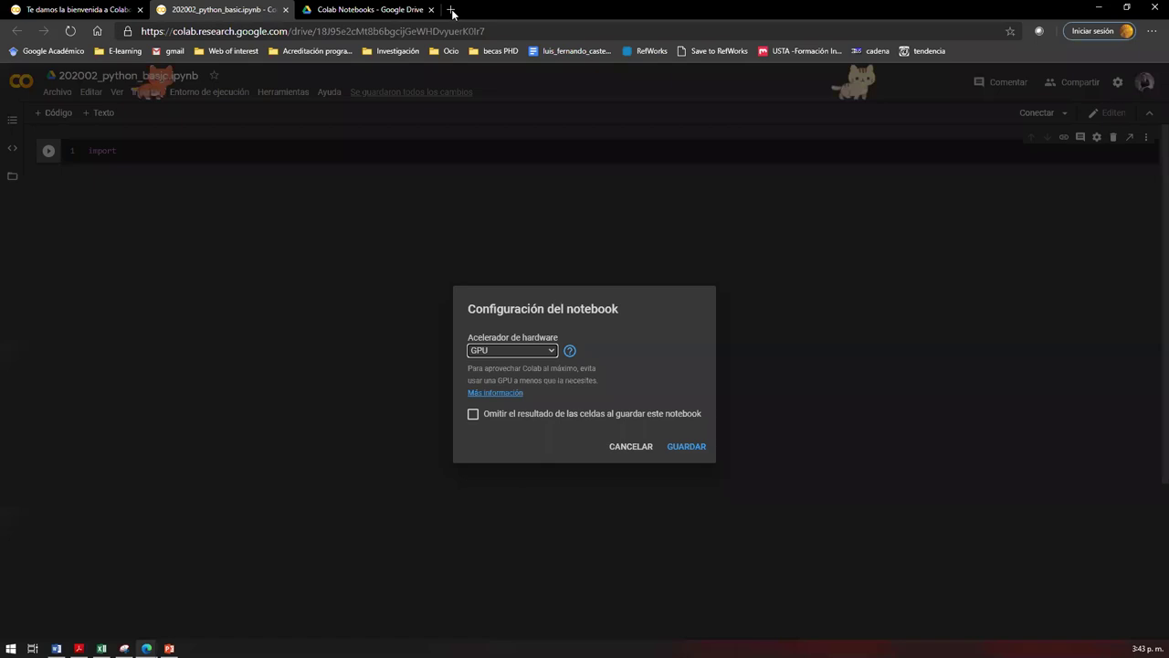
- Search Google Images for "google tpu raspberry pi" in a new browser tab and preview the Google Coral Edge TPU picture from Raspberry Valley
{"action": "left_click", "coordinate": [450, 10]}
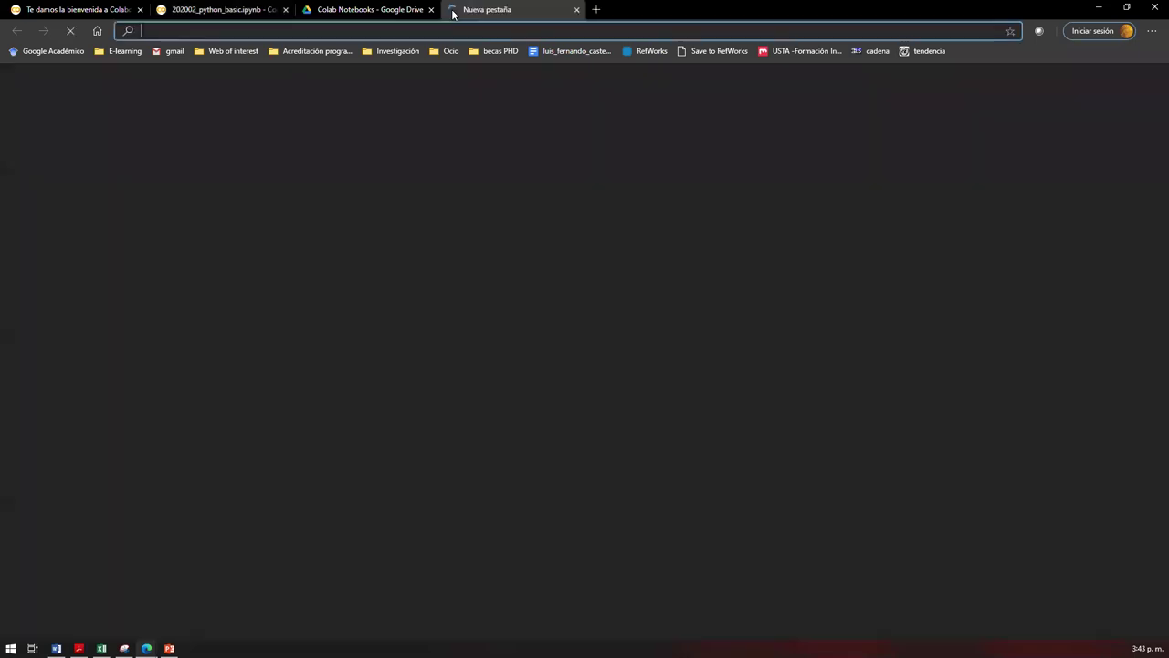
{"action": "type", "text": "tpu google raspeb"}
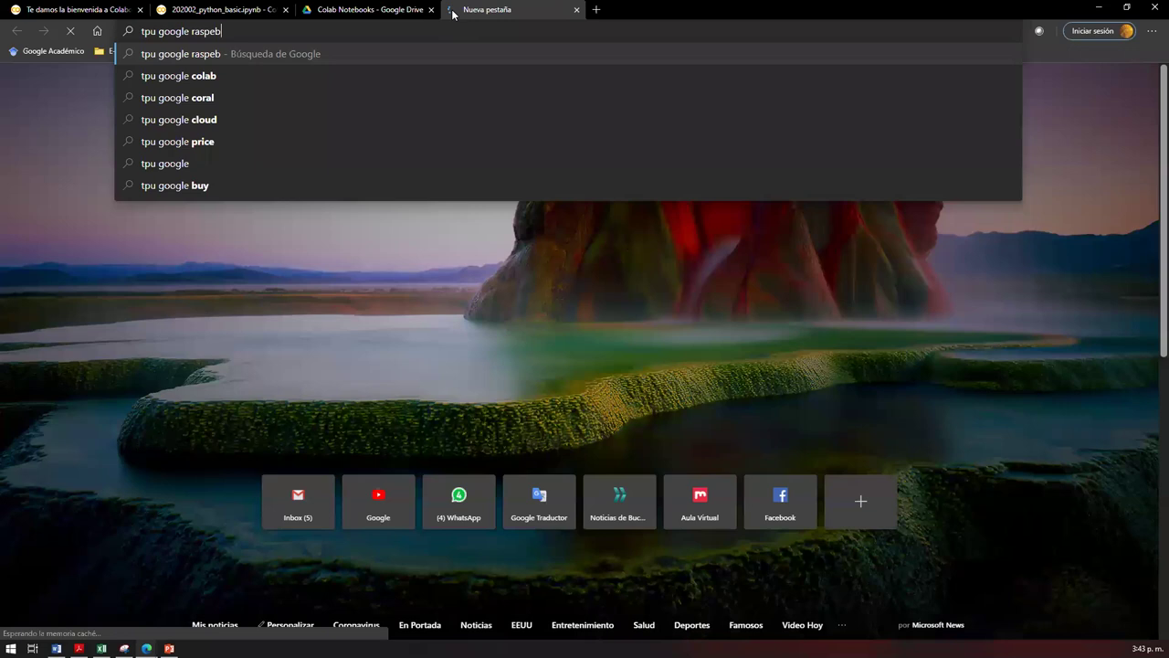
{"action": "key", "text": "BackSpace"}
{"action": "key", "text": "Down"}
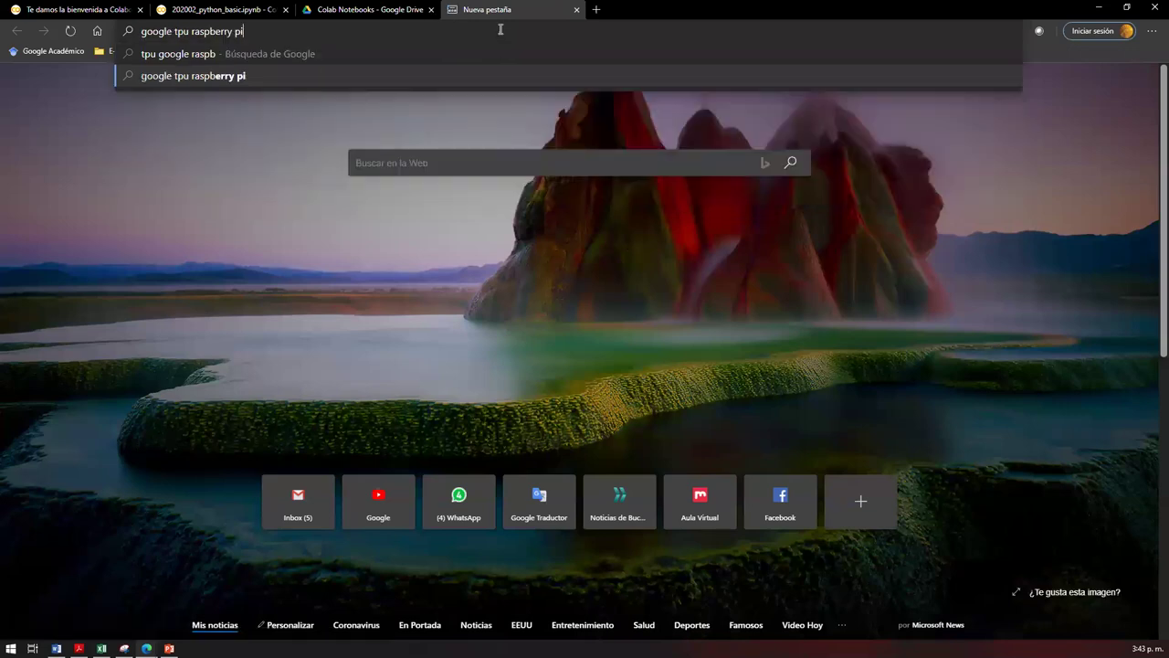
{"action": "key", "text": "Return"}
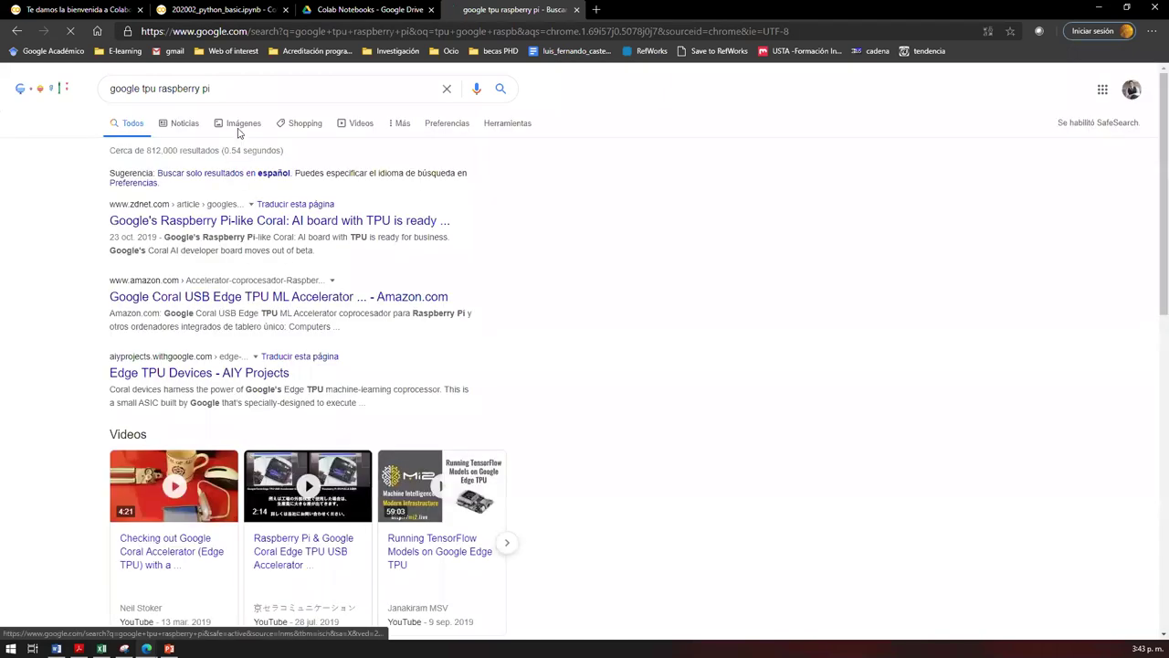
{"action": "left_click", "coordinate": [237, 132]}
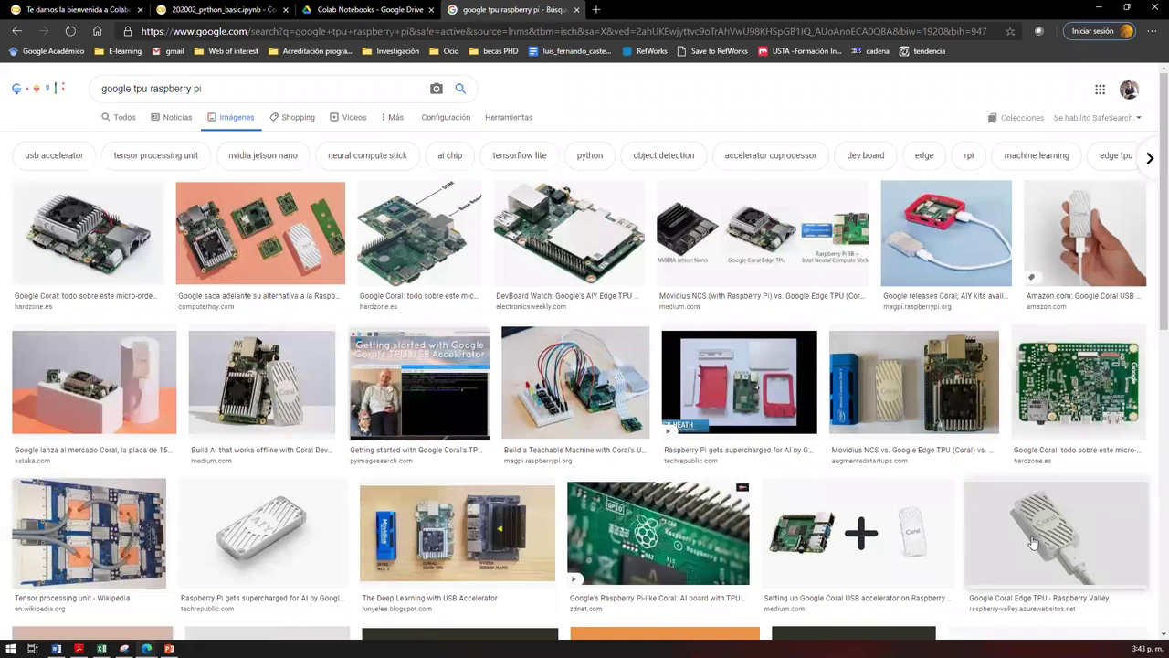
{"action": "left_click", "coordinate": [1035, 539]}
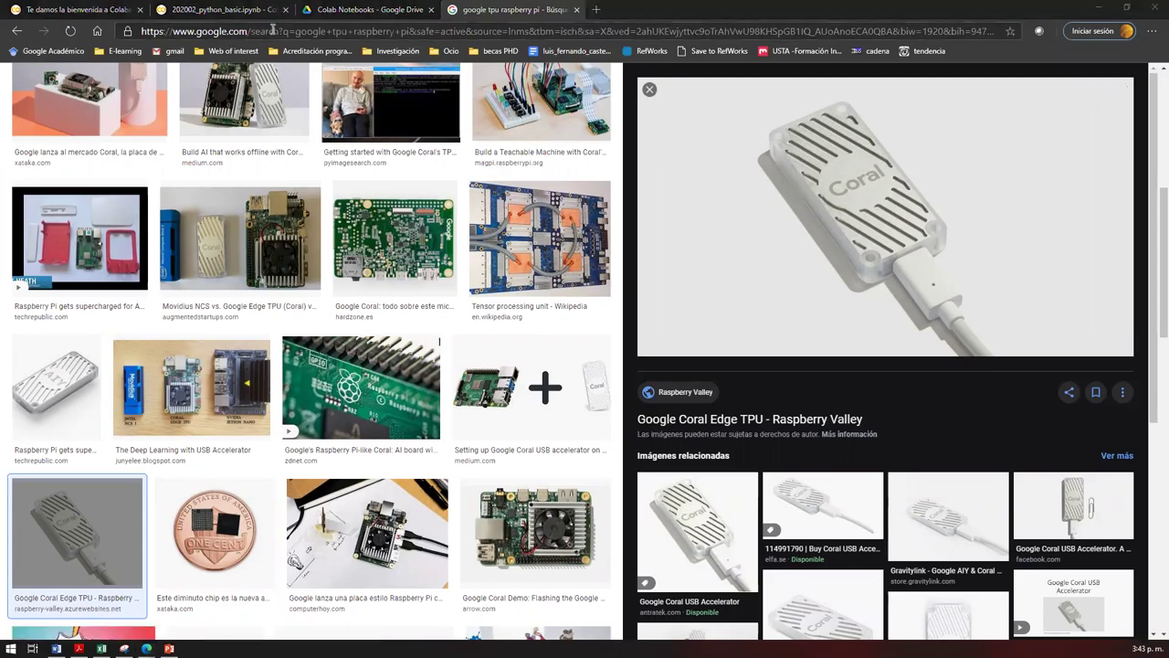
- Switch to PowerPoint to compare the CPU and GPU pictures on the requirements slide, and return to the browser's image results
{"action": "key", "text": "alt+Tab"}
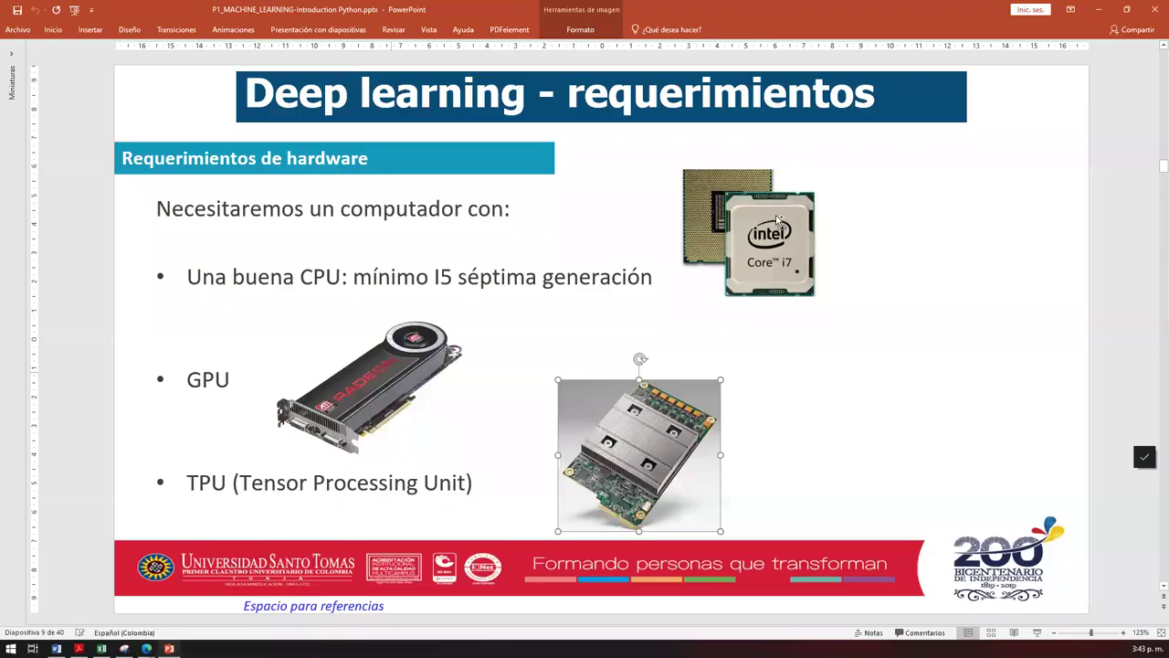
{"action": "key", "text": "Tab"}
{"action": "key", "text": "Tab"}
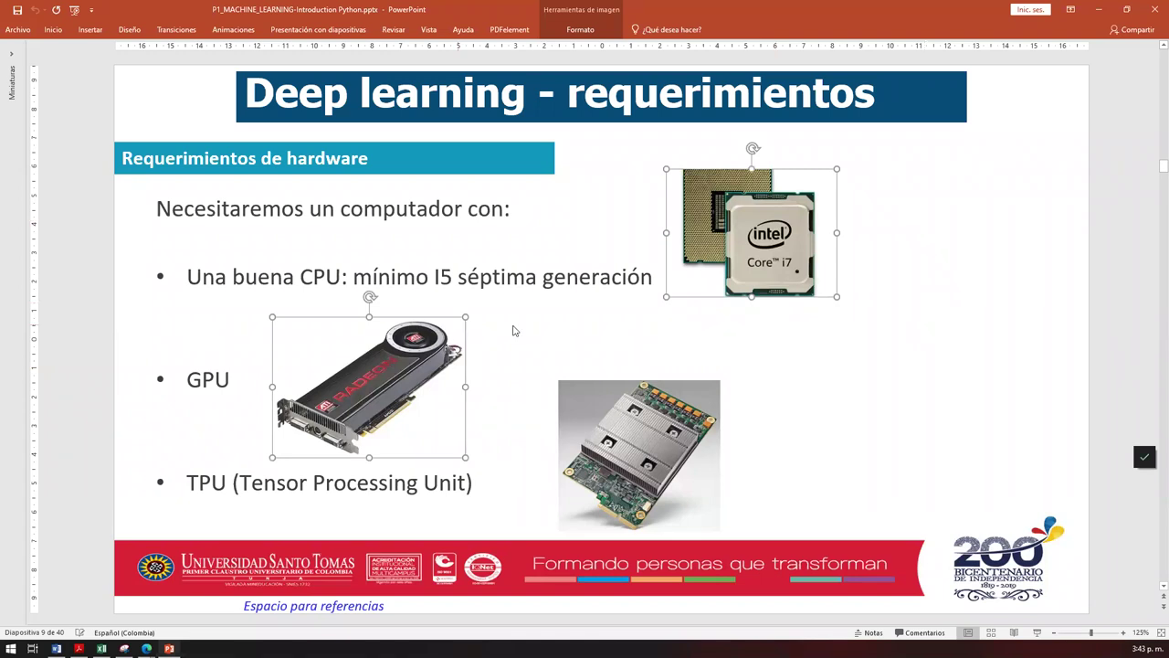
{"action": "key", "text": "alt+Tab"}
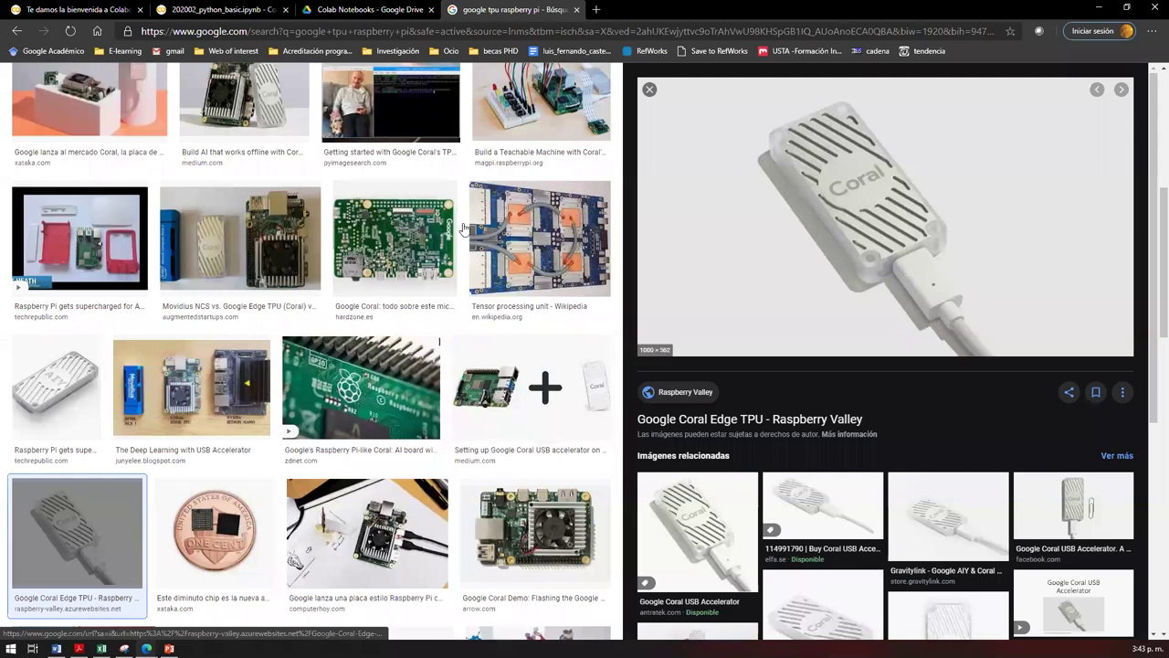
{"action": "scroll", "coordinate": [463, 228], "scroll_direction": "up", "scroll_amount": 5}
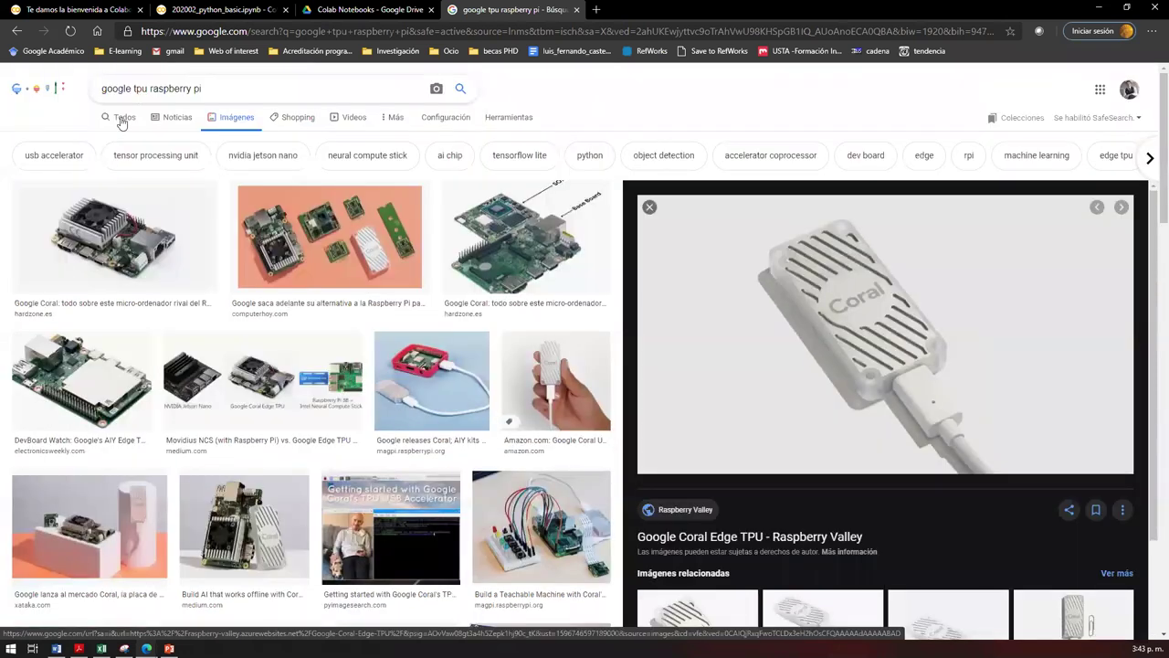
- Open the Amazon listing for the Google Coral USB Edge TPU ML Accelerator from the web results and inspect its price and packaging picture
{"action": "left_click", "coordinate": [460, 88]}
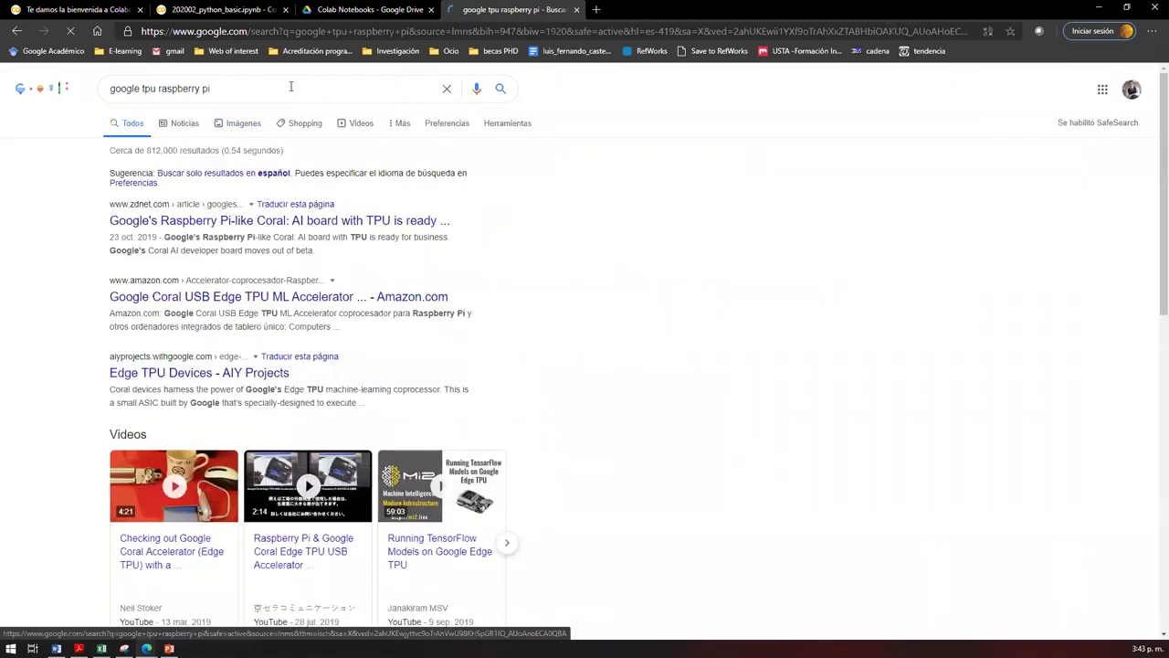
{"action": "left_click", "coordinate": [262, 304]}
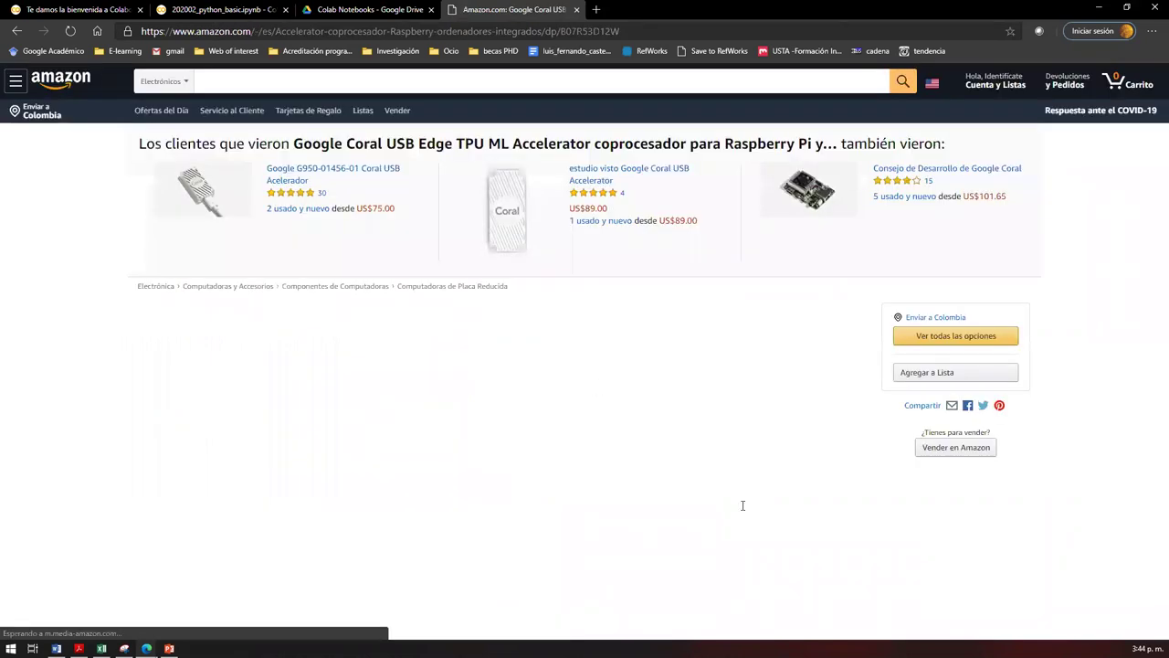
{"action": "scroll", "coordinate": [749, 509], "scroll_direction": "down", "scroll_amount": 8}
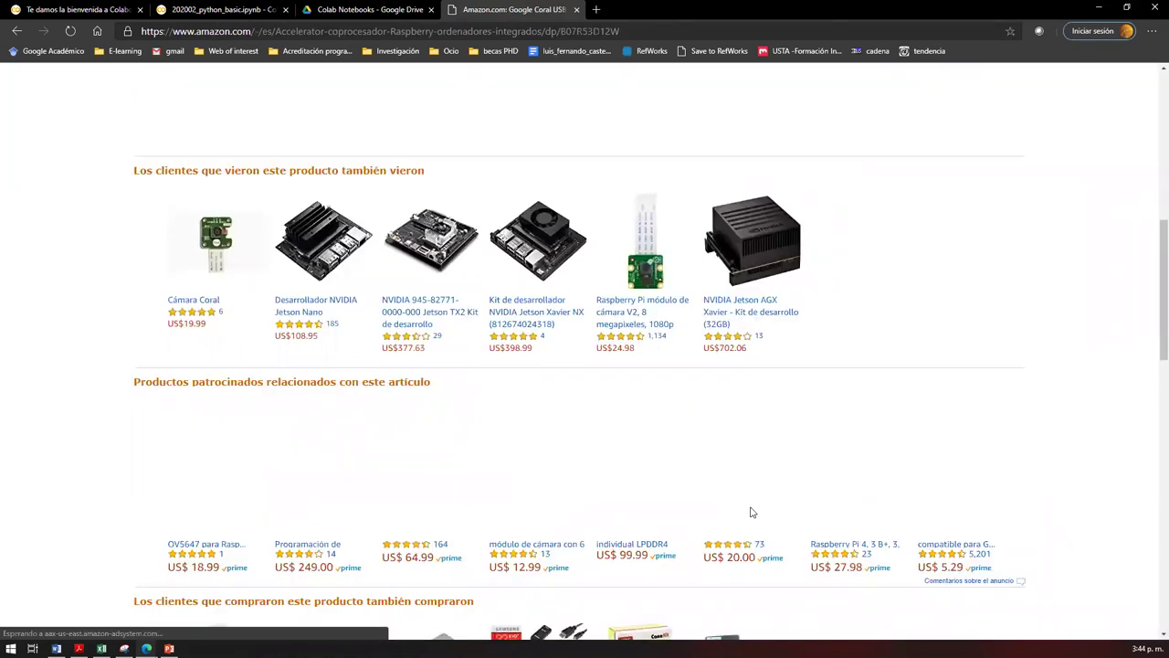
{"action": "scroll", "coordinate": [751, 511], "scroll_direction": "up", "scroll_amount": 10}
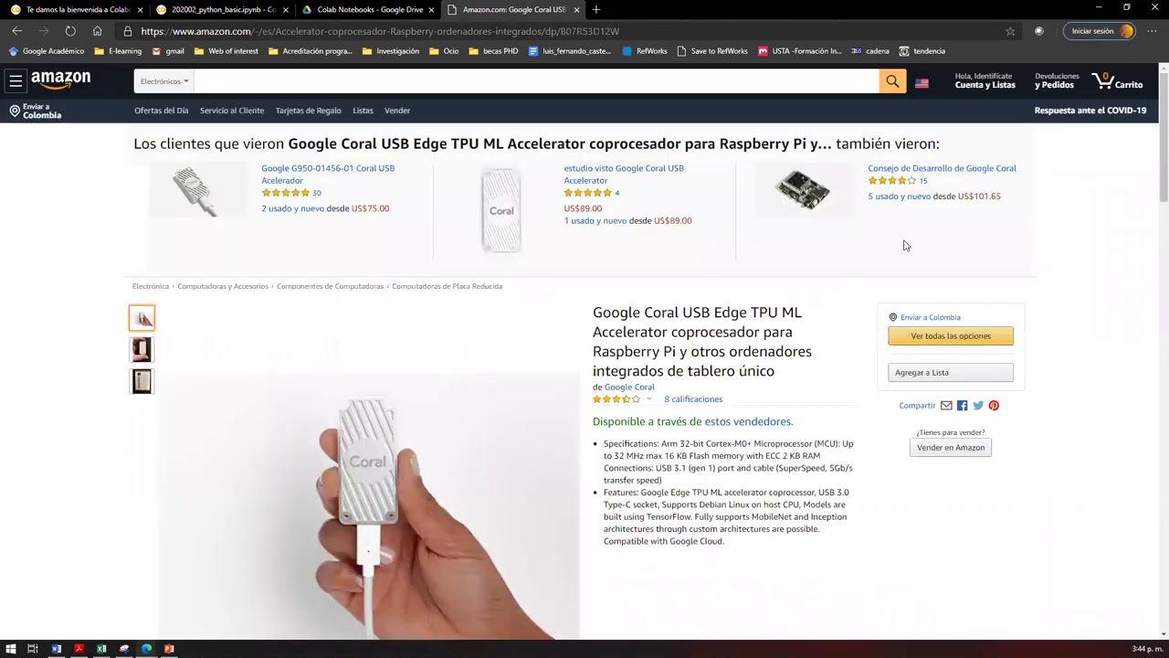
{"action": "left_click", "coordinate": [605, 217]}
{"action": "double_click", "coordinate": [581, 211]}
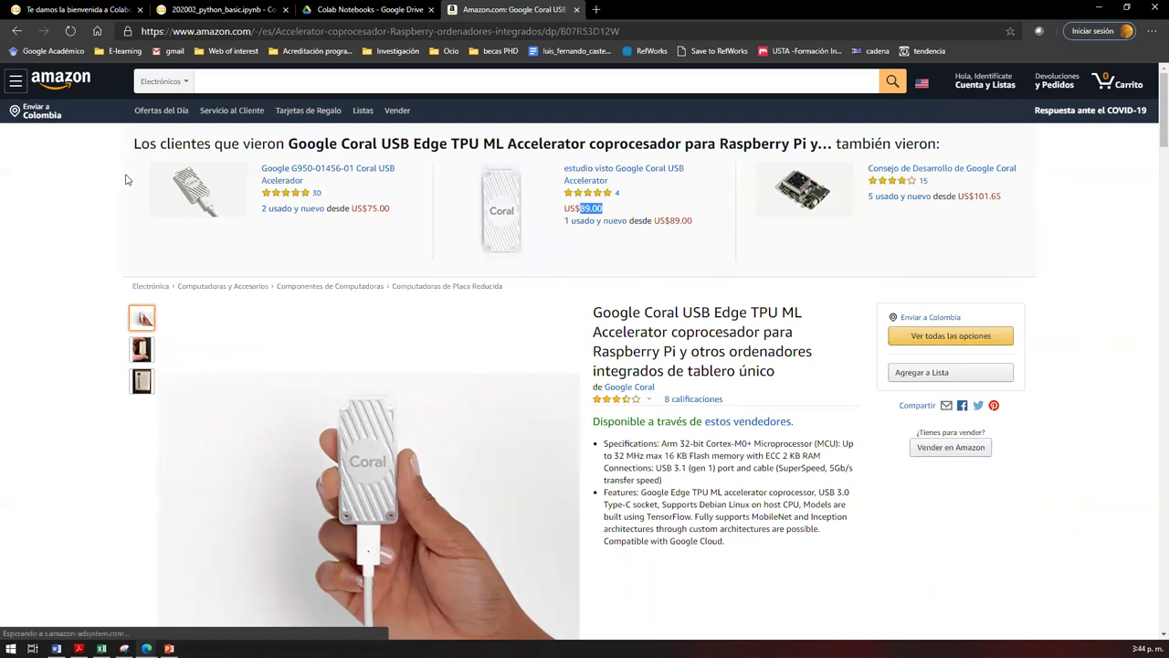
{"action": "scroll", "coordinate": [127, 180], "scroll_direction": "down", "scroll_amount": 2}
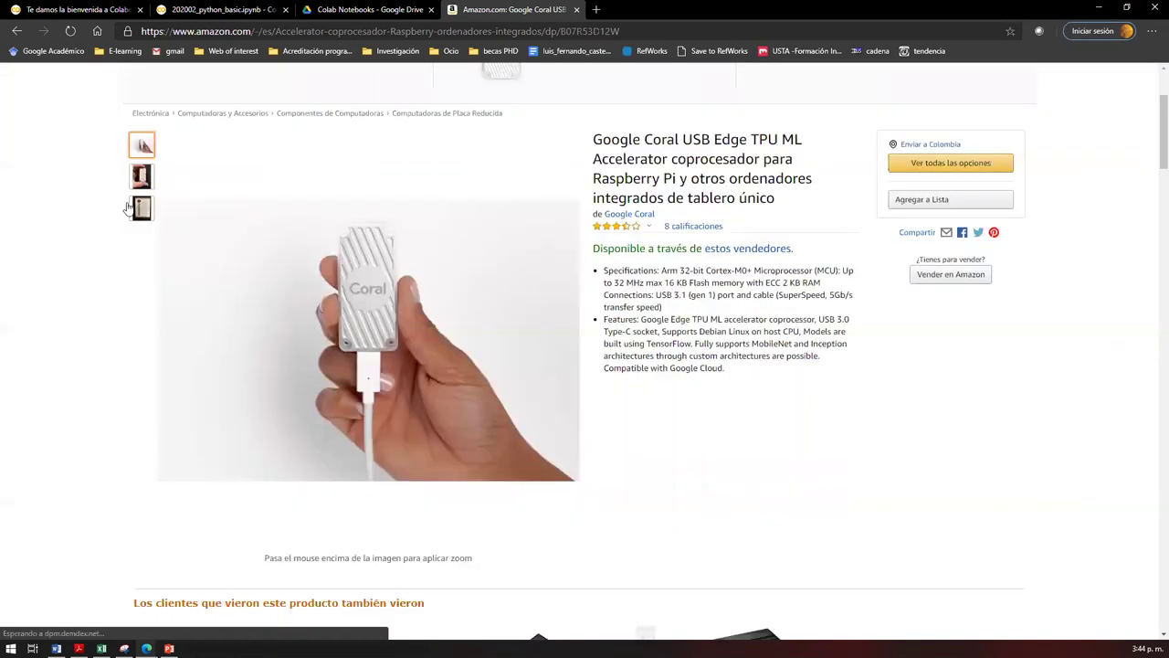
{"action": "mouse_move", "coordinate": [138, 213]}
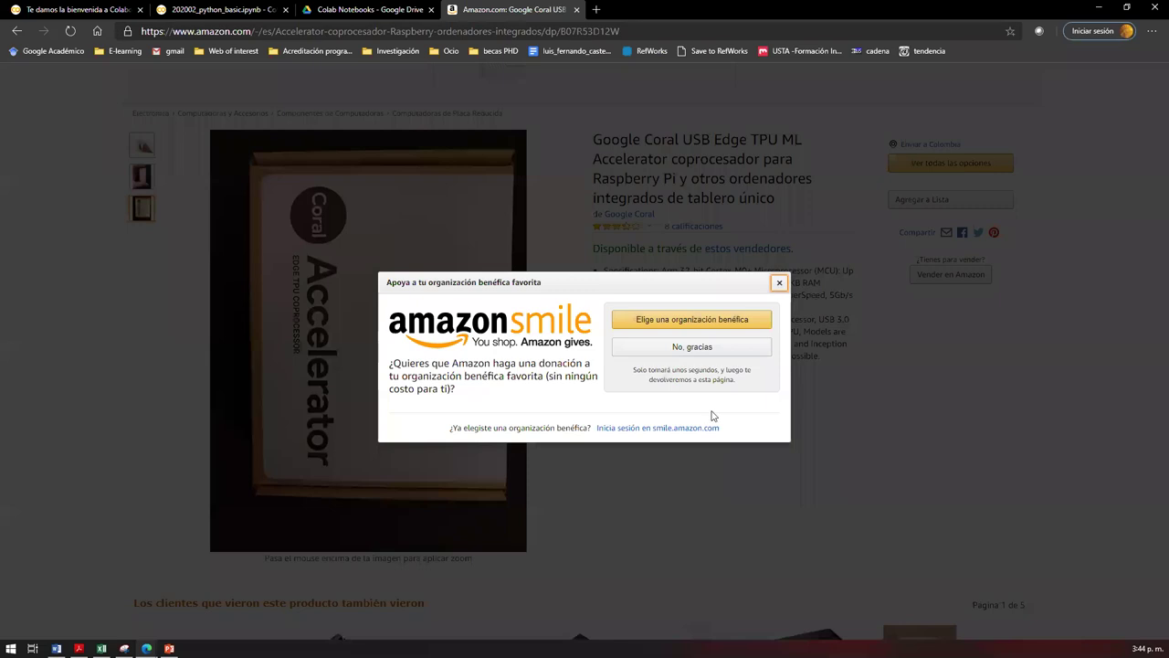
- Return to the 202002_python_basic.ipynb notebook, review the None, GPU and TPU hardware accelerator options again, and close the notebook settings
{"action": "key", "text": "ctrl+2"}
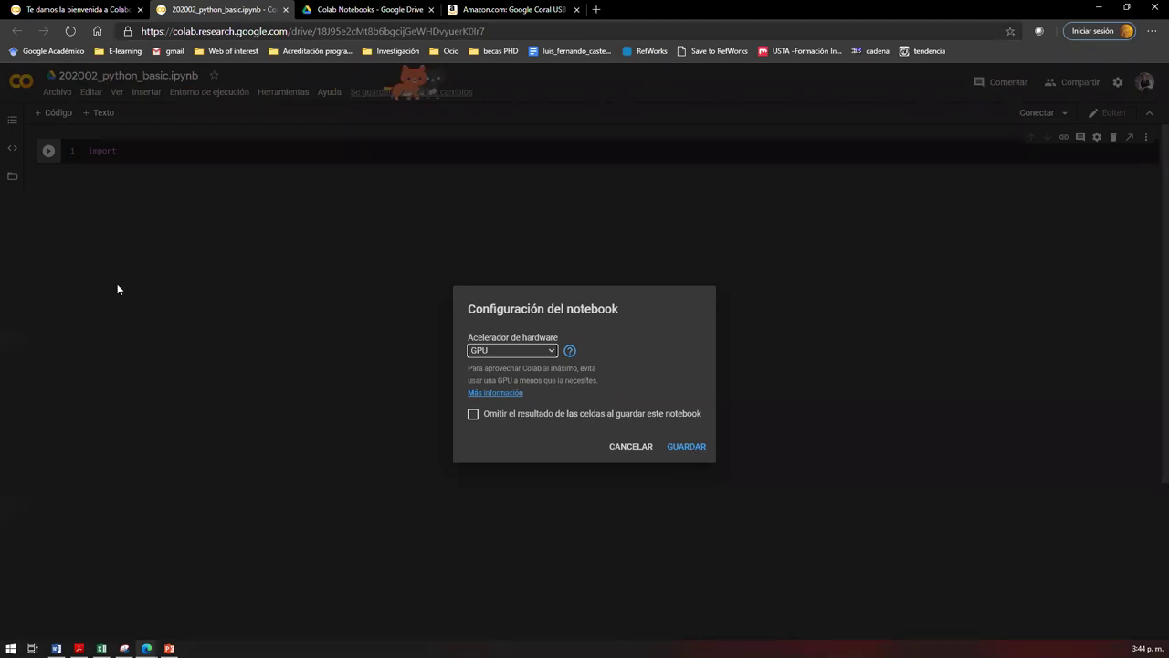
{"action": "left_click", "coordinate": [380, 145]}
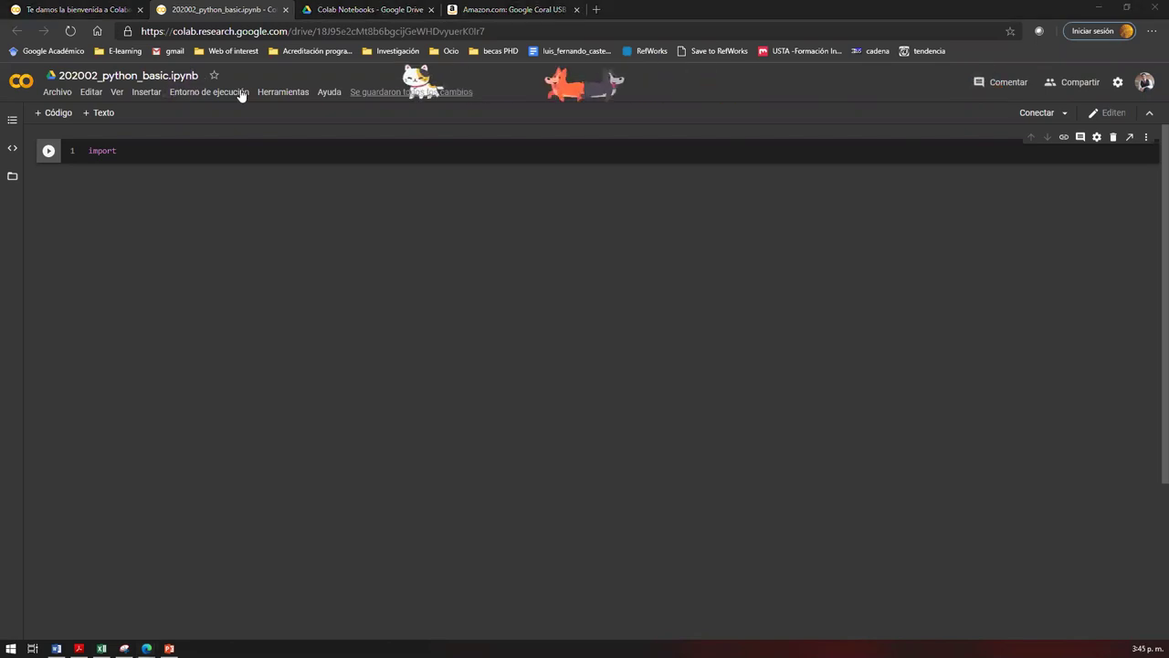
{"action": "left_click", "coordinate": [209, 91]}
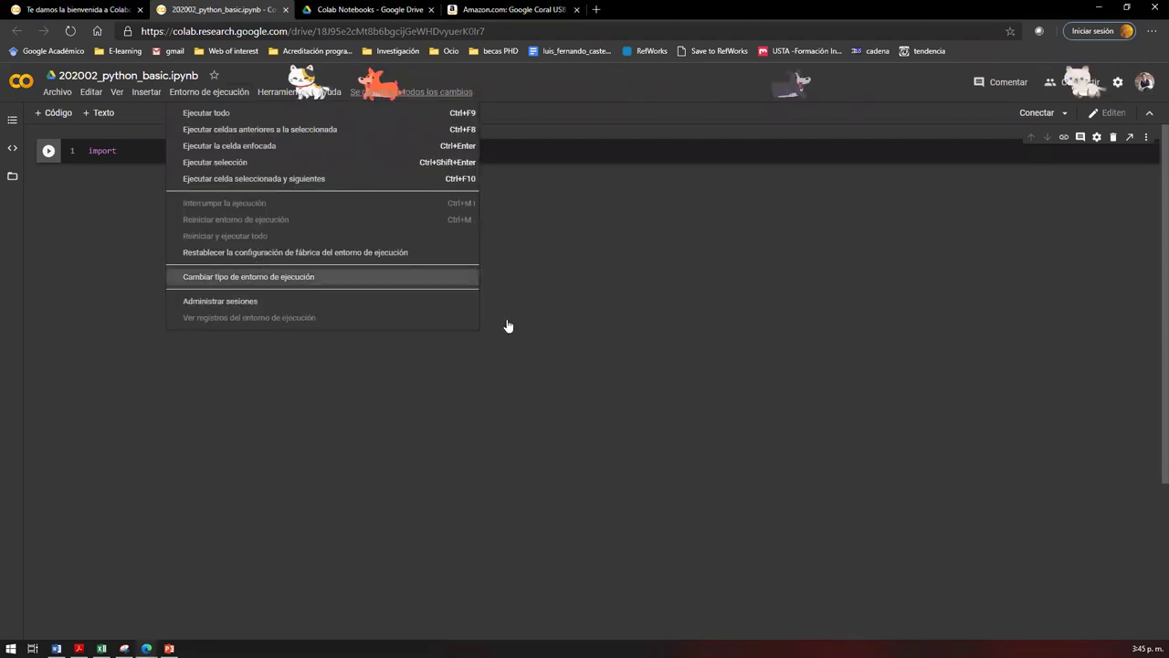
{"action": "key", "text": "Return"}
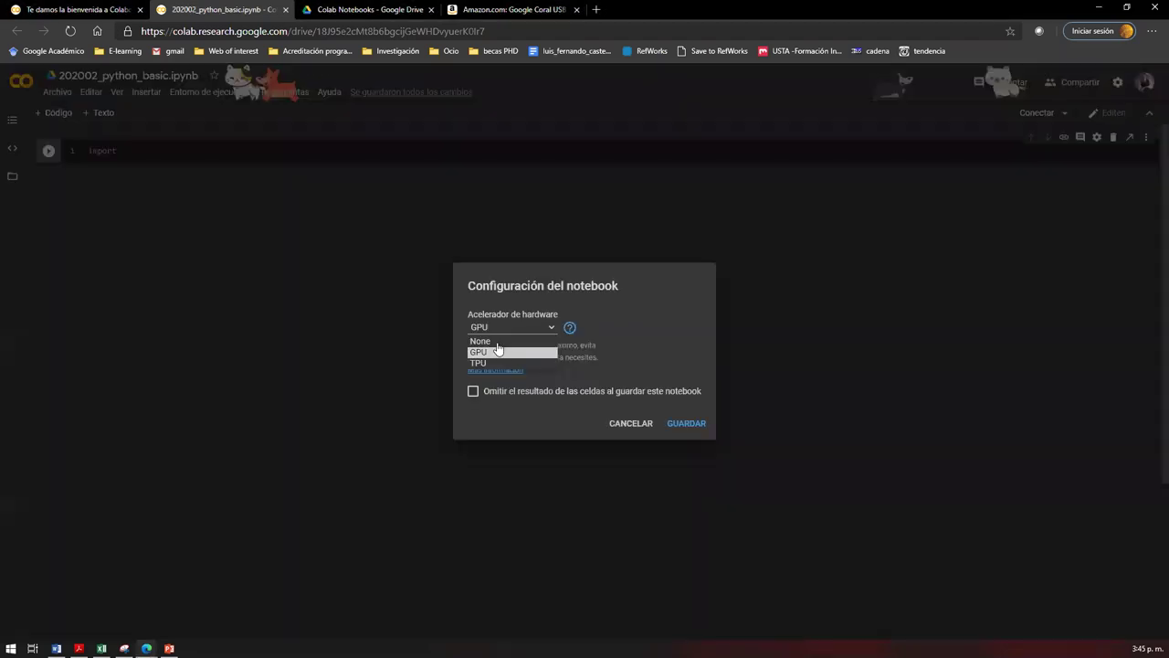
{"action": "left_click", "coordinate": [698, 378]}
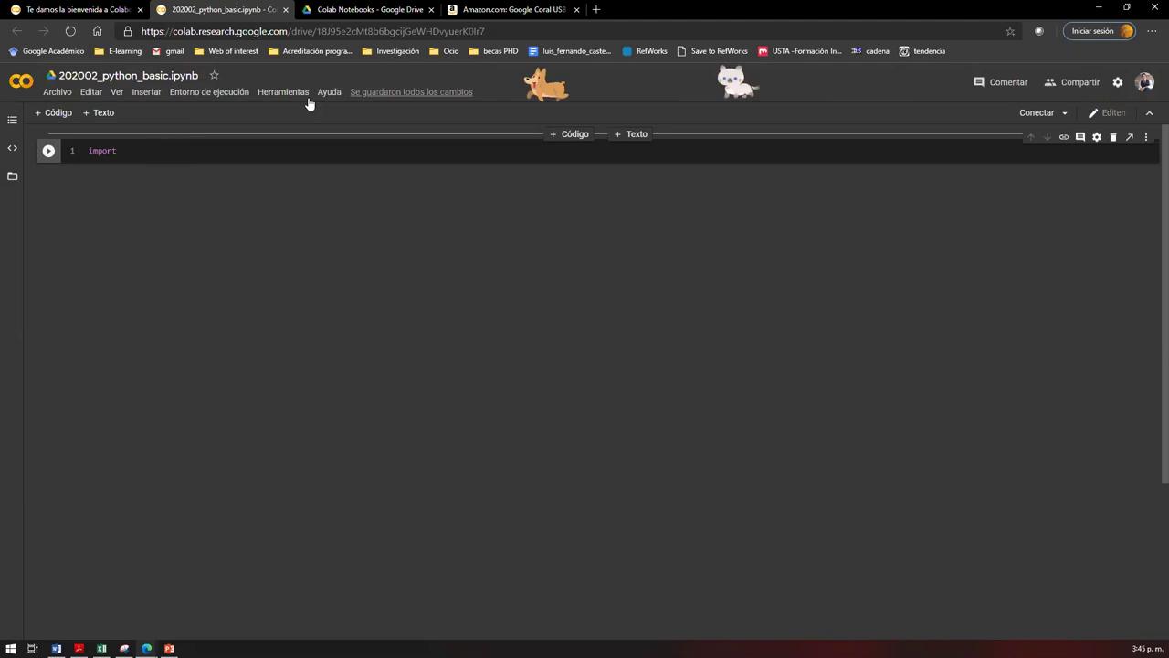
- Look over the notebook's file and edit commands, the Colab Notebooks folder in Drive and the welcome notebook, and return to 202002_python_basic.ipynb
{"action": "left_click", "coordinate": [56, 94]}
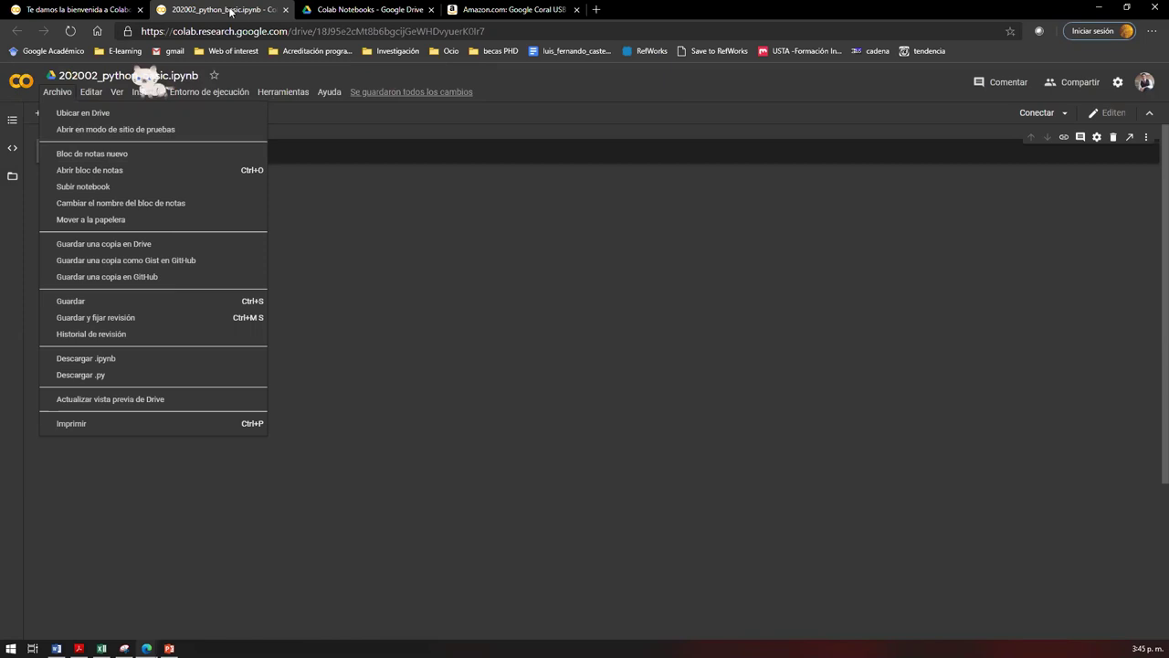
{"action": "key", "text": "Right"}
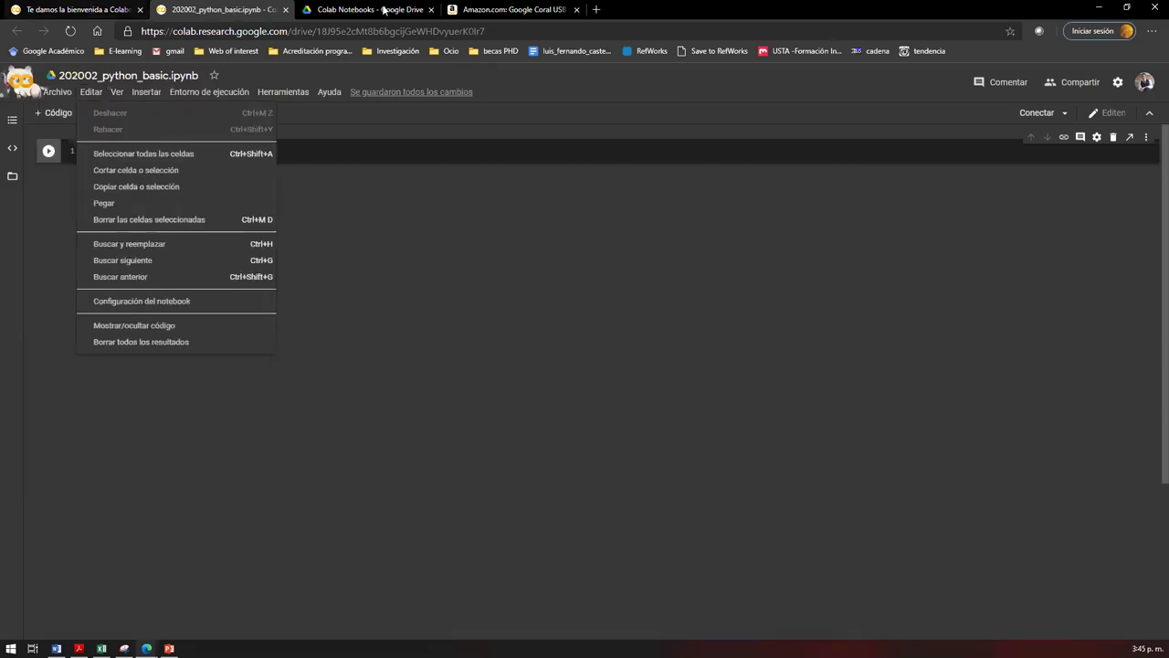
{"action": "key", "text": "ctrl+Tab"}
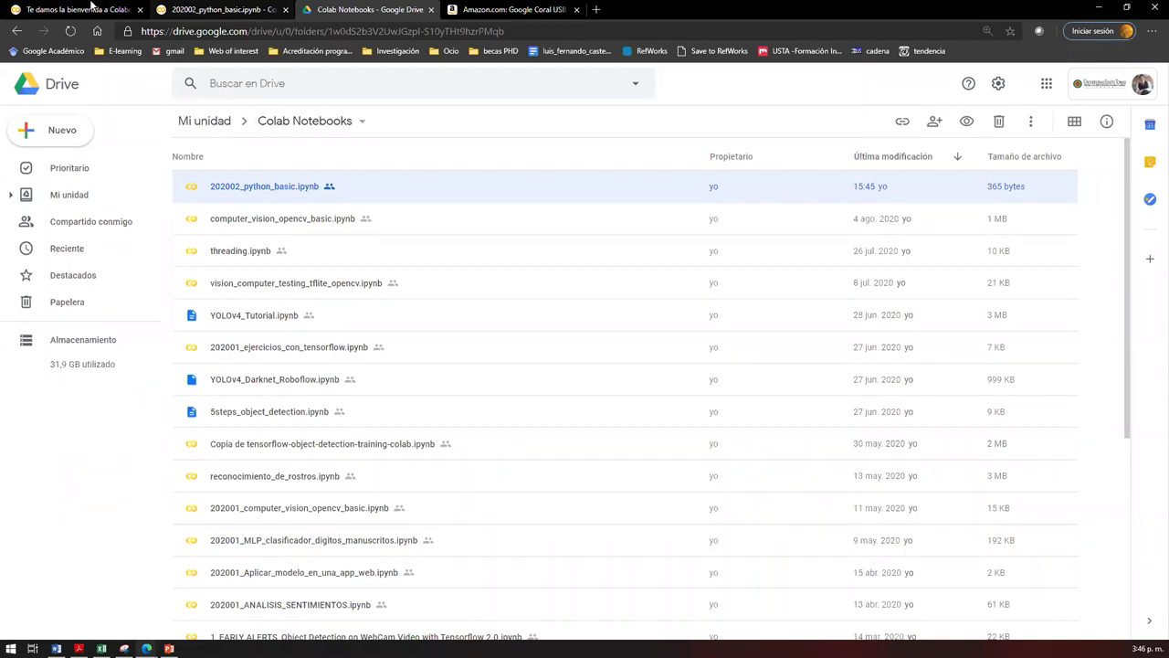
{"action": "left_click", "coordinate": [91, 7]}
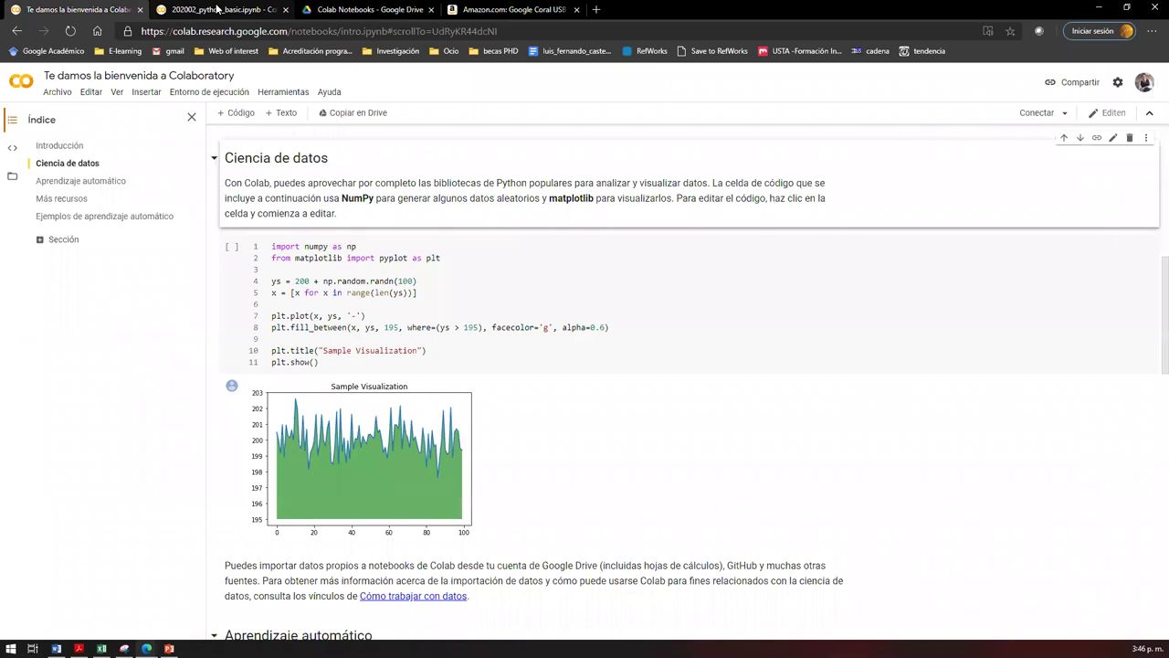
{"action": "key", "text": "ctrl+Tab"}
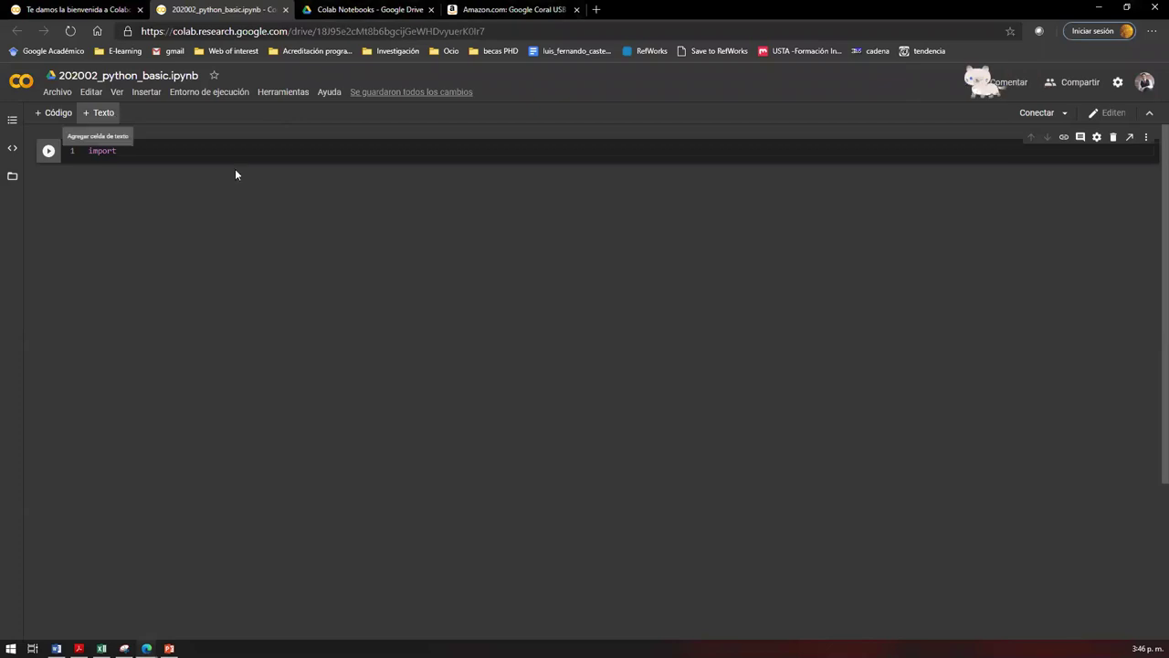
- Add a text cell with the heading "#capitulo 1:" and move it above the import code cell
{"action": "left_click", "coordinate": [98, 112]}
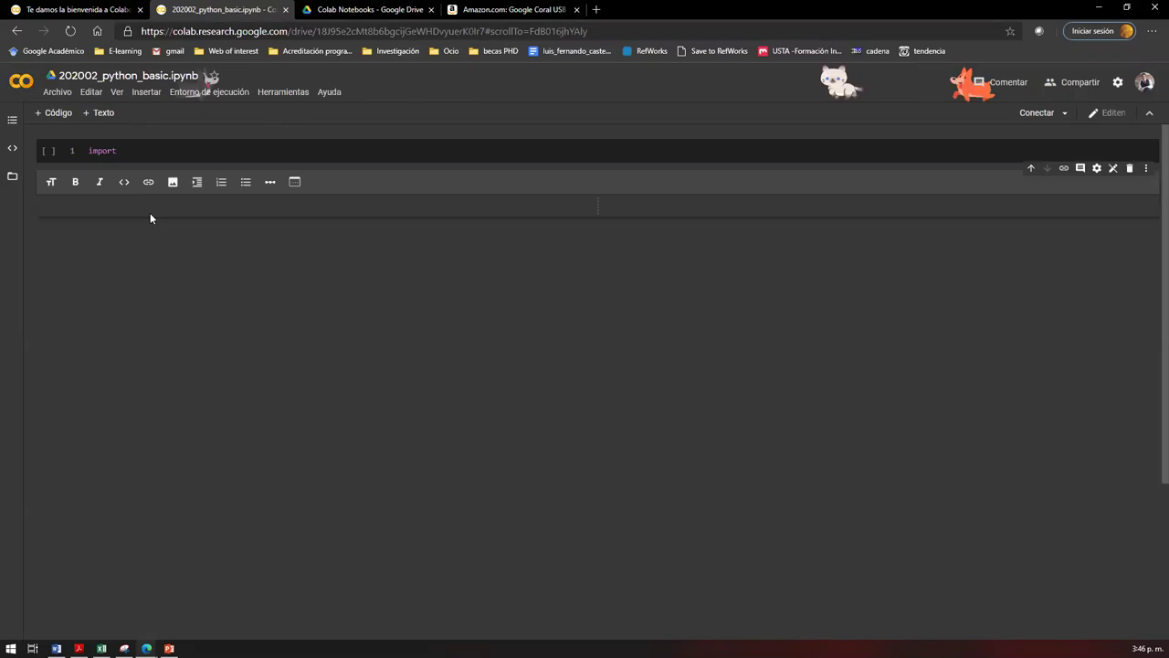
{"action": "type", "text": "#"}
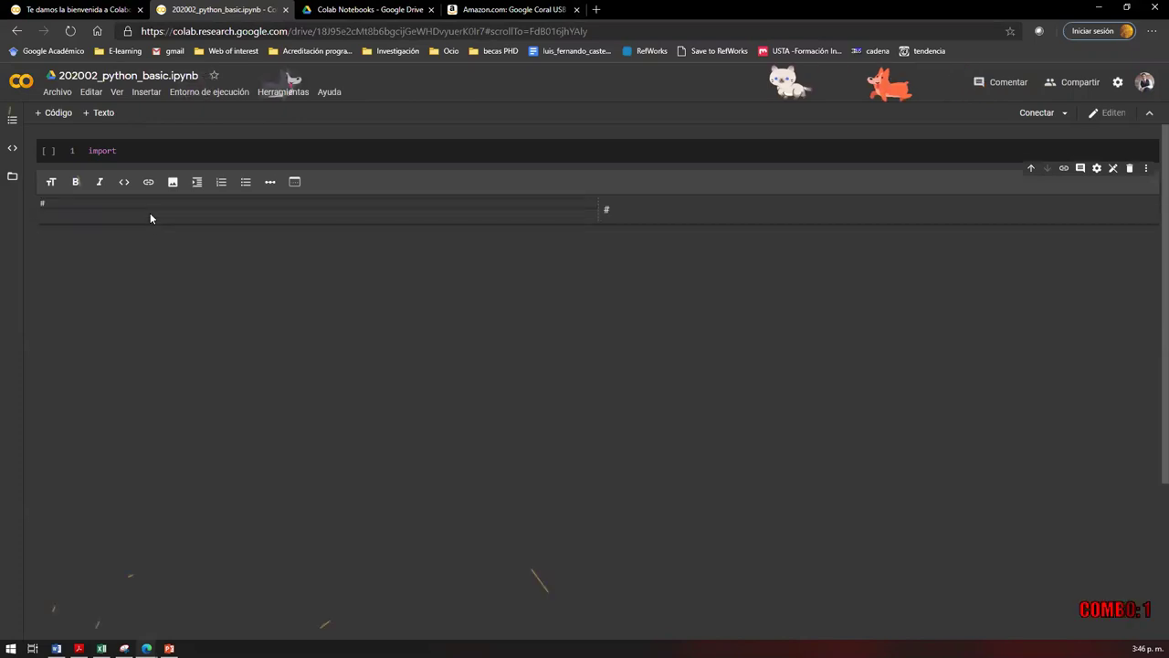
{"action": "type", "text": "capit"}
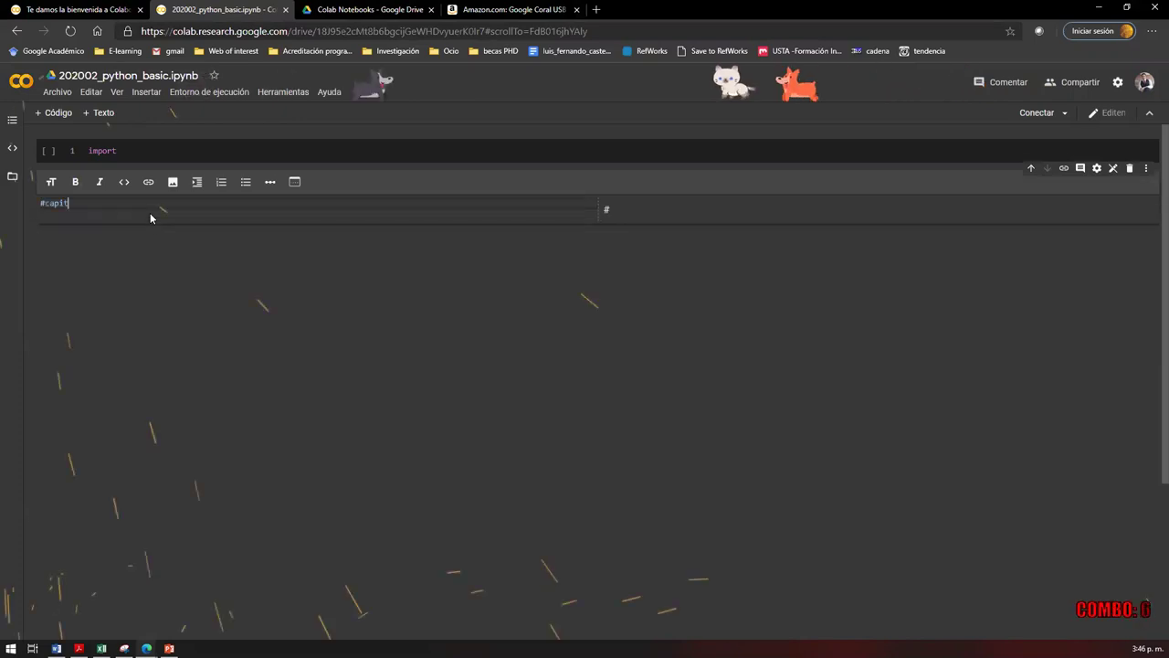
{"action": "type", "text": "ulo 1:"}
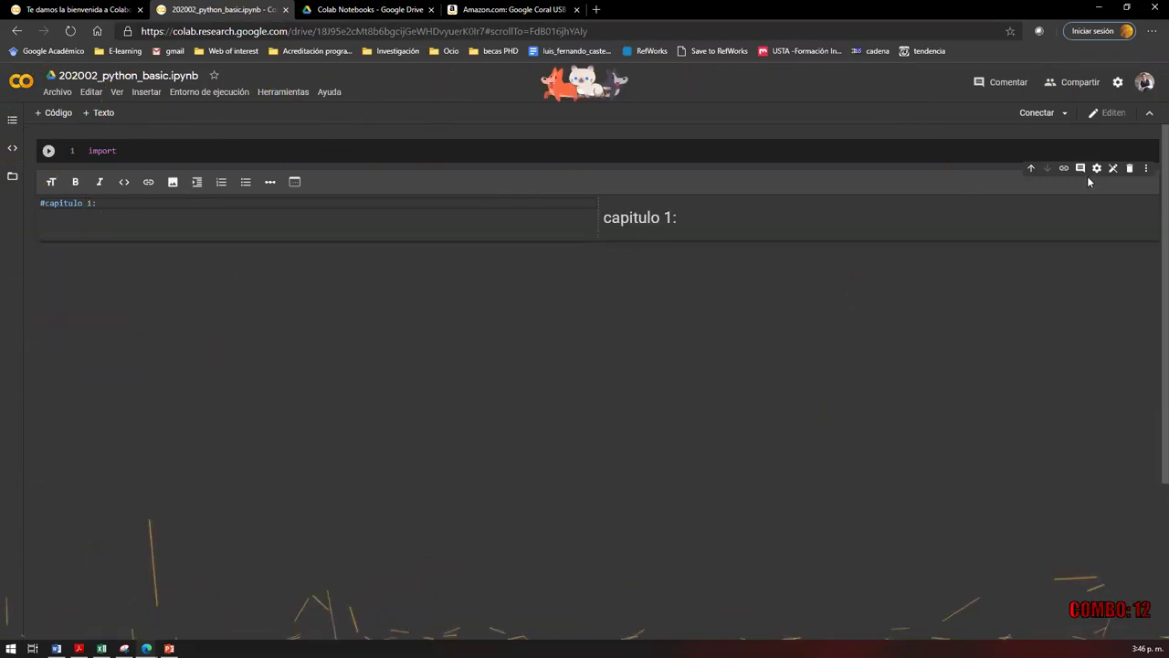
{"action": "left_click", "coordinate": [1030, 169]}
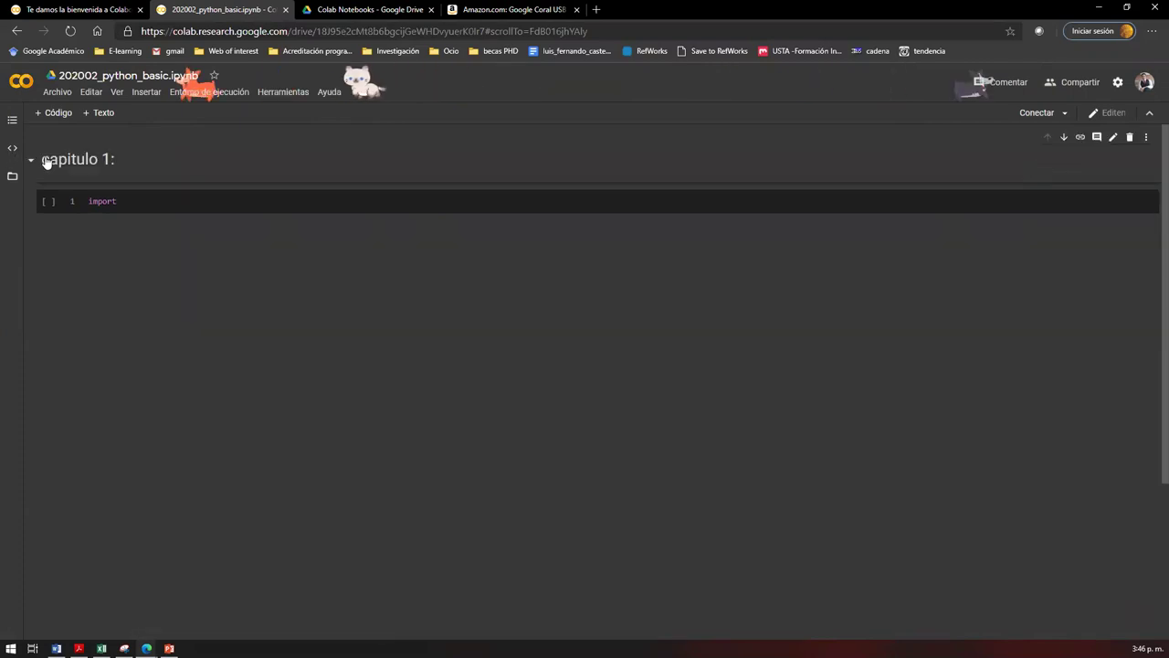
- Show the notebook's table of contents and add a text cell with the subheading "##capitulo 1.1" beneath the chapter heading
{"action": "left_click", "coordinate": [12, 147]}
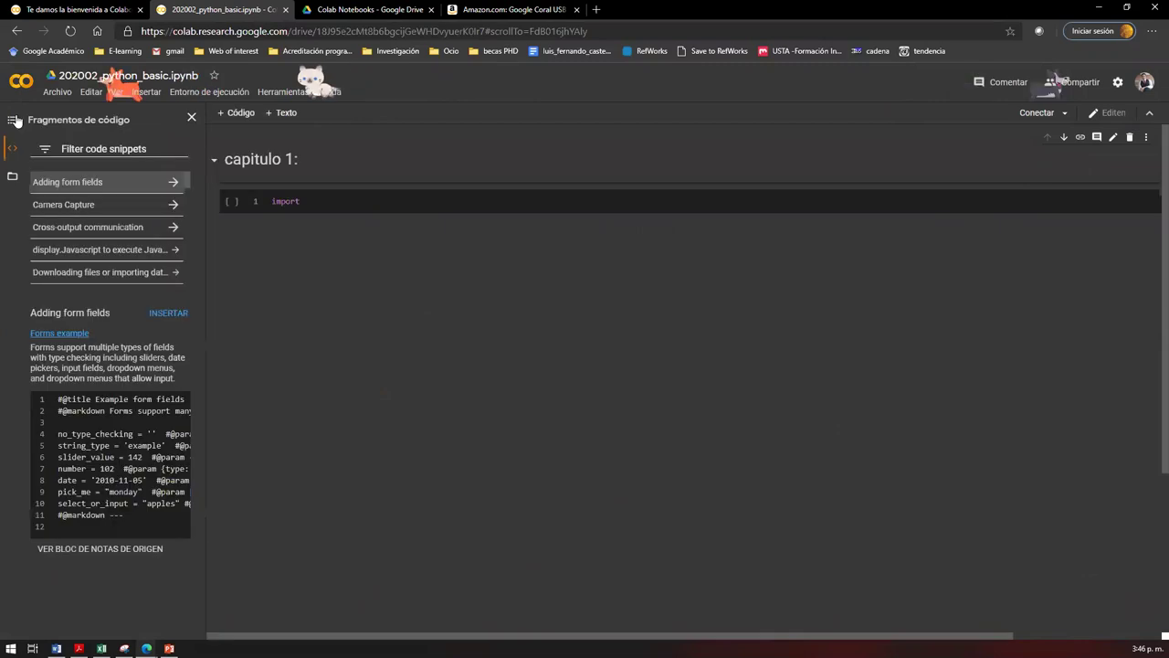
{"action": "left_click", "coordinate": [88, 226]}
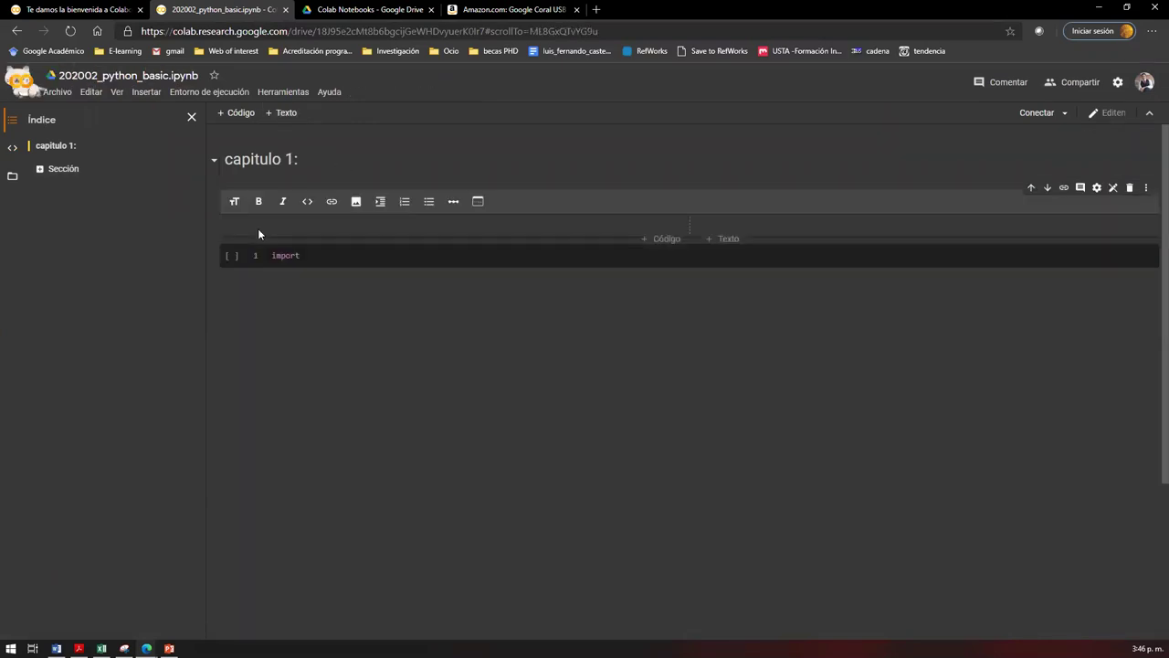
{"action": "type", "text": "##capitulo 1.1"}
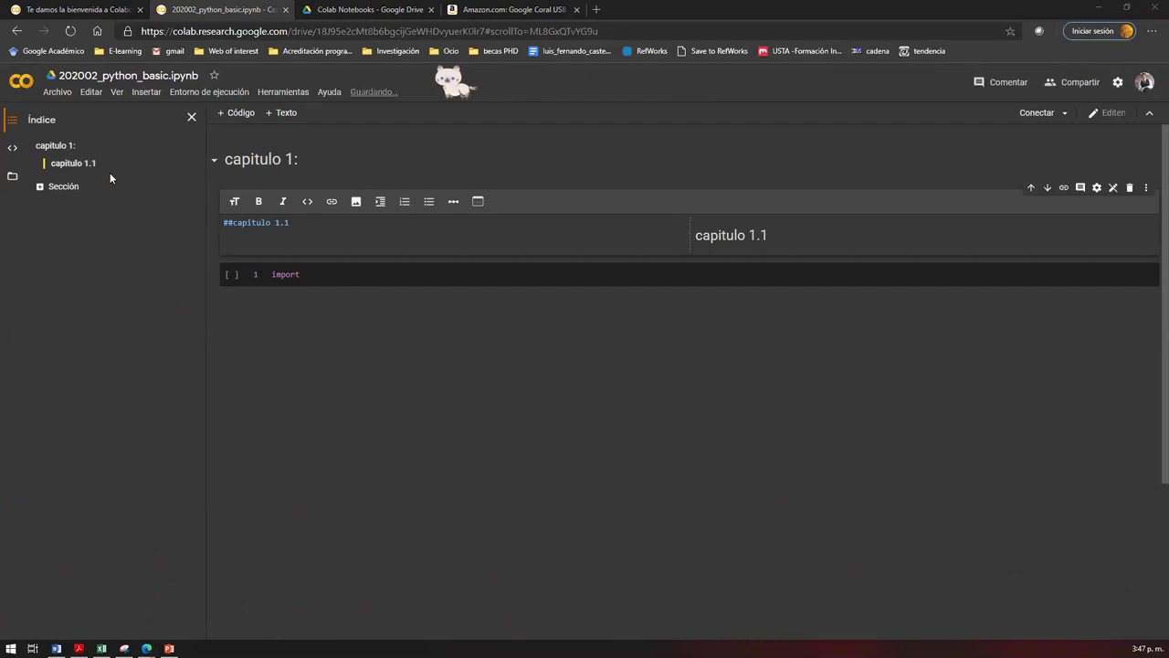
{"action": "left_click", "coordinate": [332, 159]}
- Collapse the "capitulo 1:" section to hide its cells, and expand it again
{"action": "key", "text": "super+plus"}
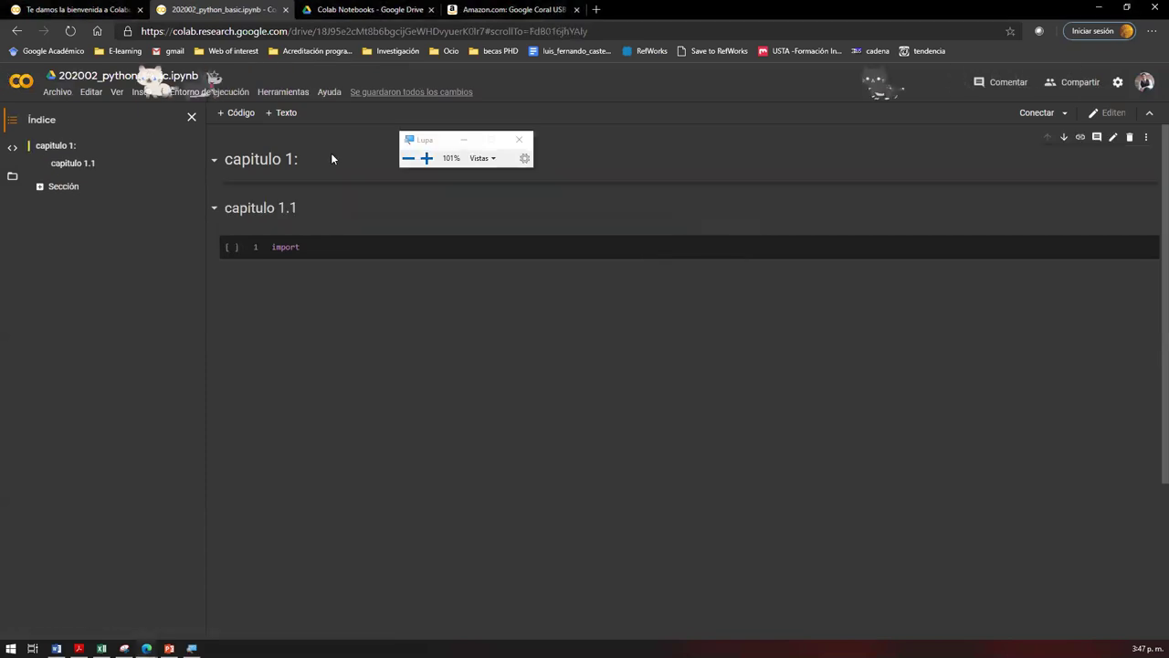
{"action": "key", "text": "super+minus"}
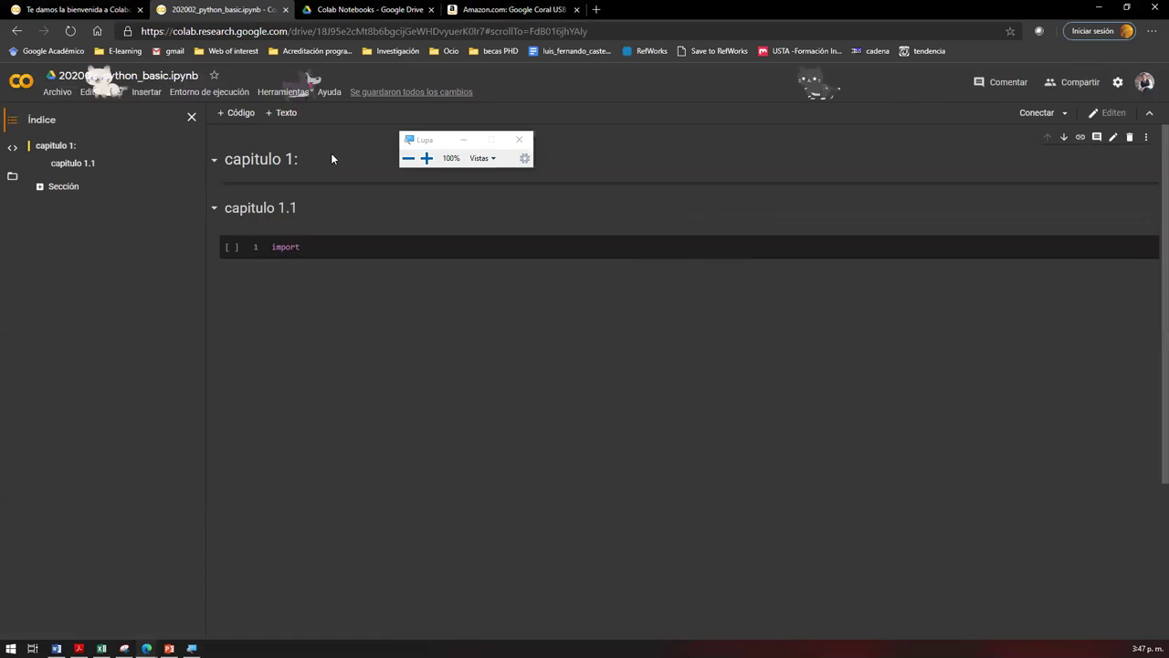
{"action": "left_click", "coordinate": [211, 165]}
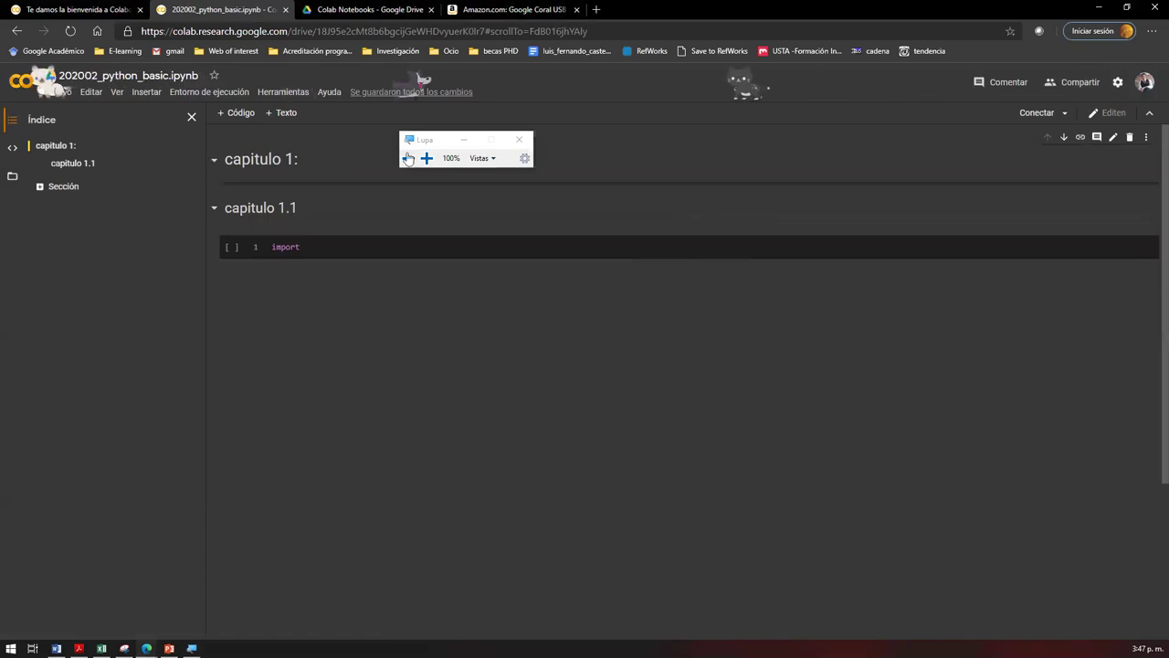
{"action": "left_click", "coordinate": [214, 162]}
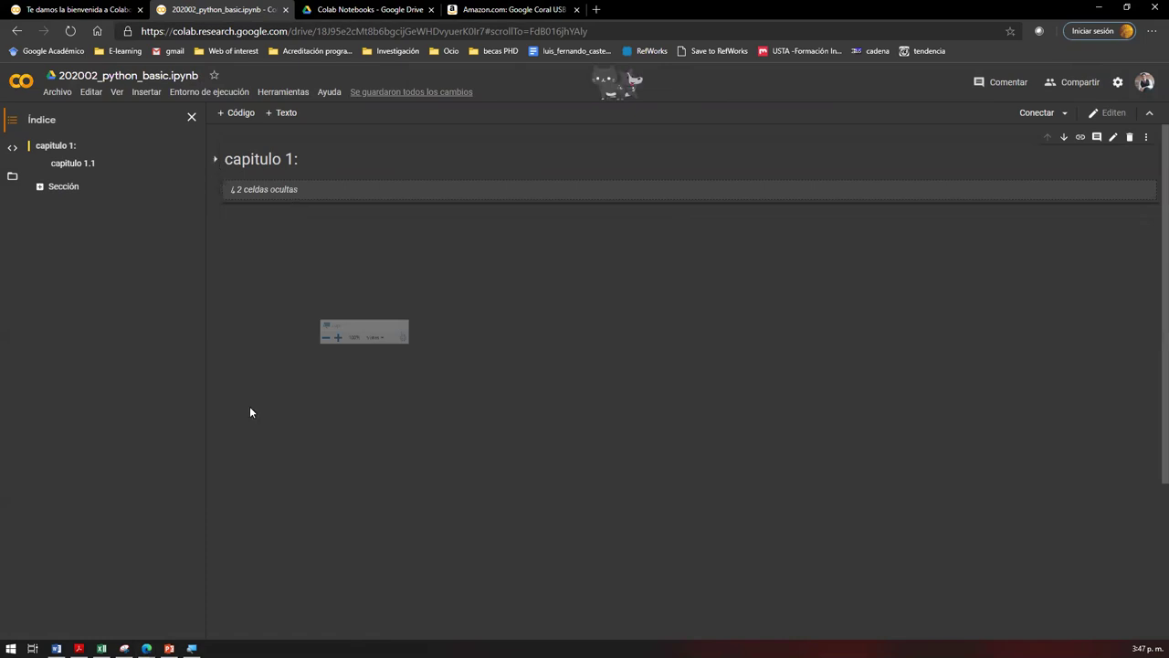
{"action": "type", "text": "import"}
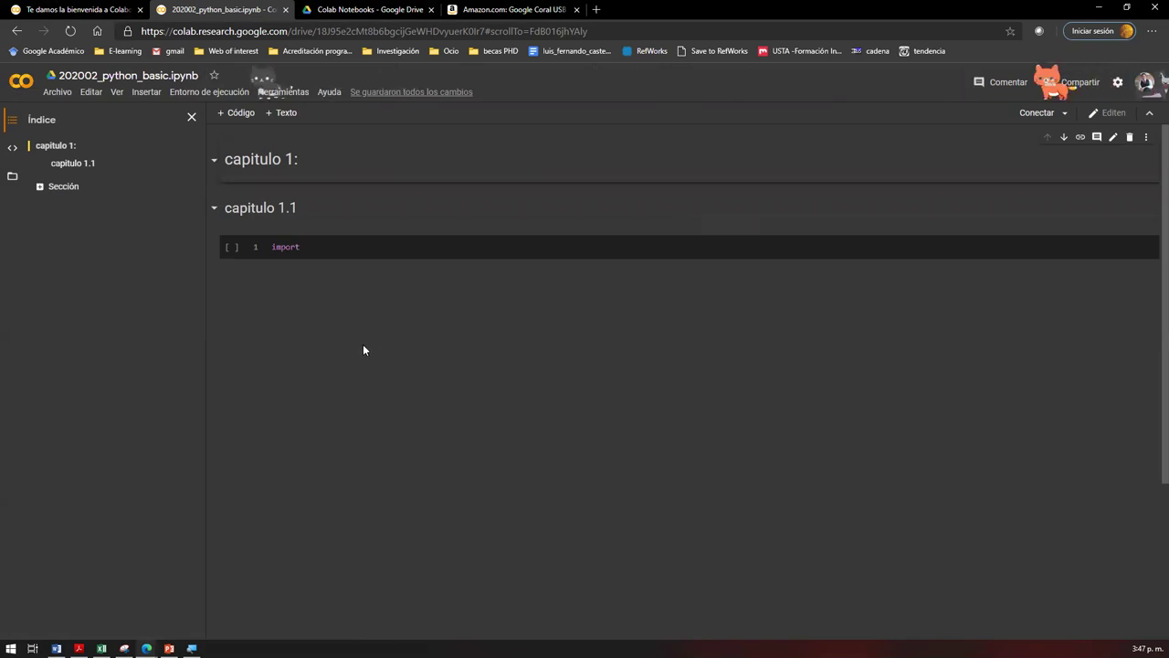
- Switch to PowerPoint and go to the second Python exercise slide with the classic and Python methods for the largest of three numbers
{"action": "key", "text": "alt+Tab"}
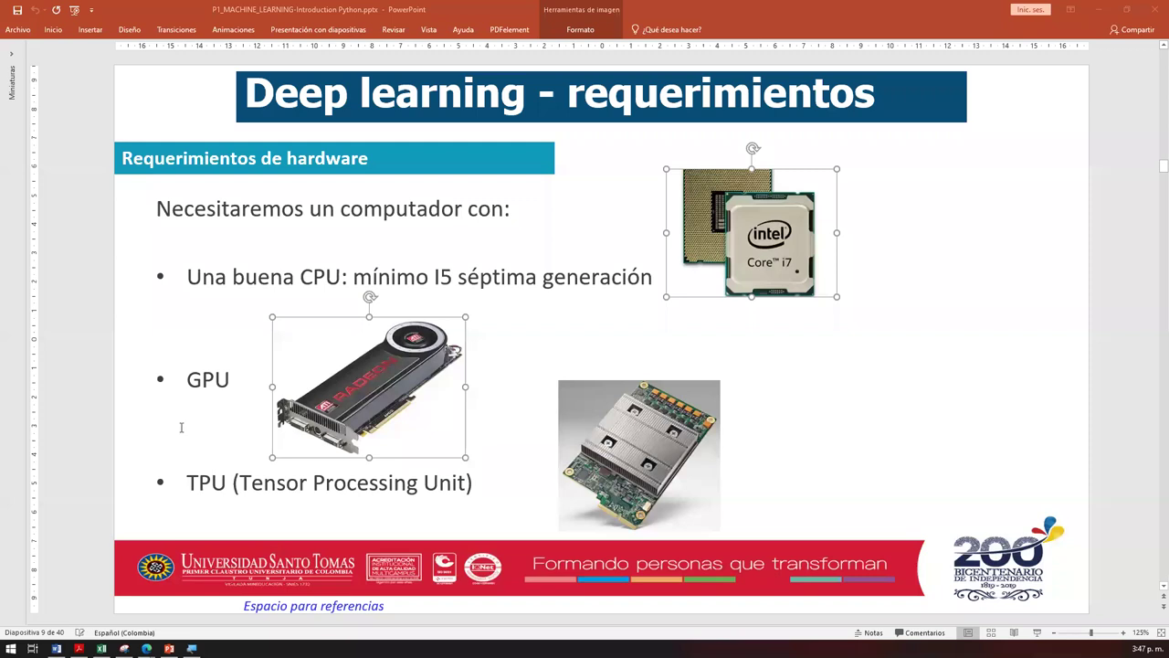
{"action": "left_click", "coordinate": [181, 427]}
{"action": "scroll", "coordinate": [181, 426], "scroll_direction": "down", "scroll_amount": 3}
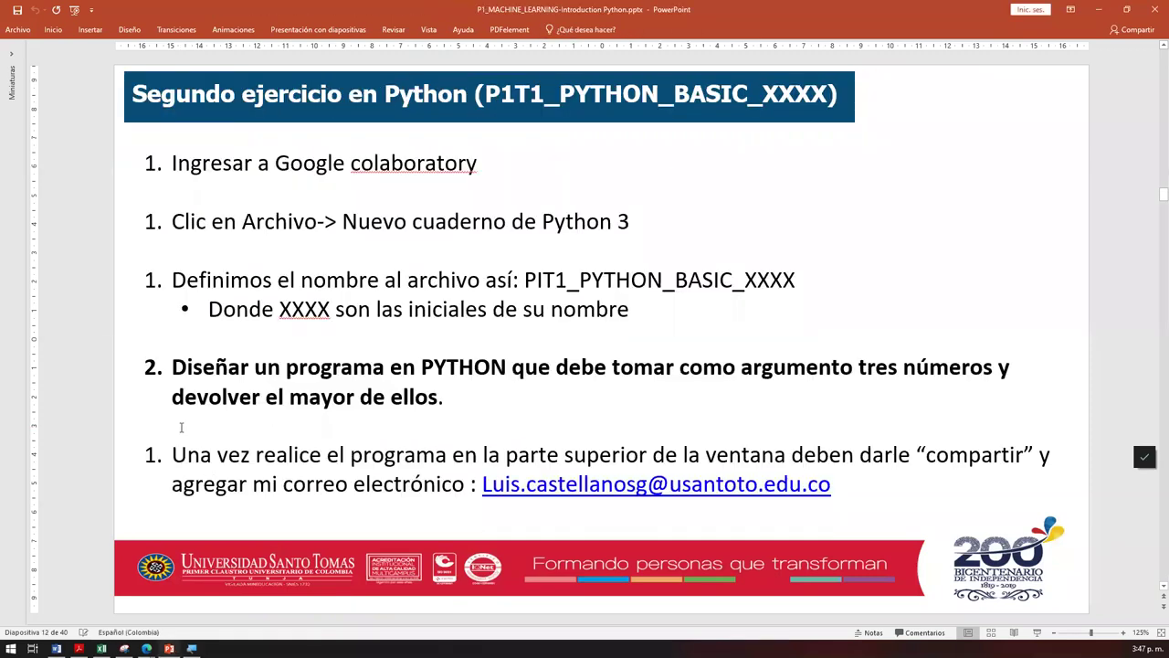
{"action": "scroll", "coordinate": [181, 427], "scroll_direction": "down", "scroll_amount": 2}
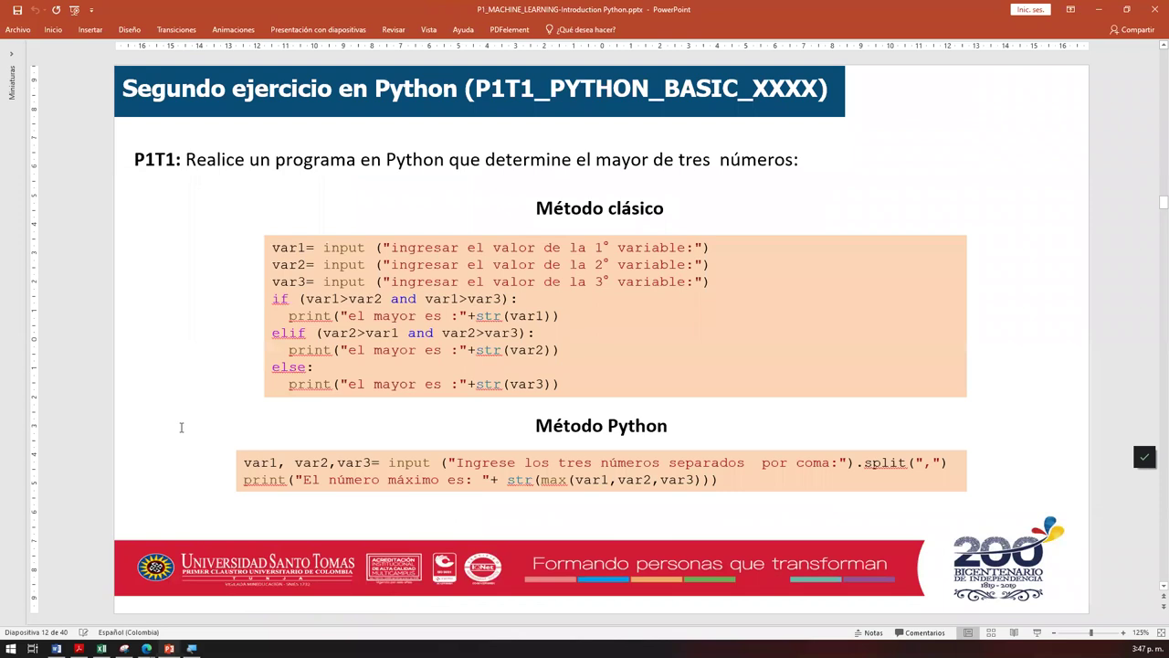